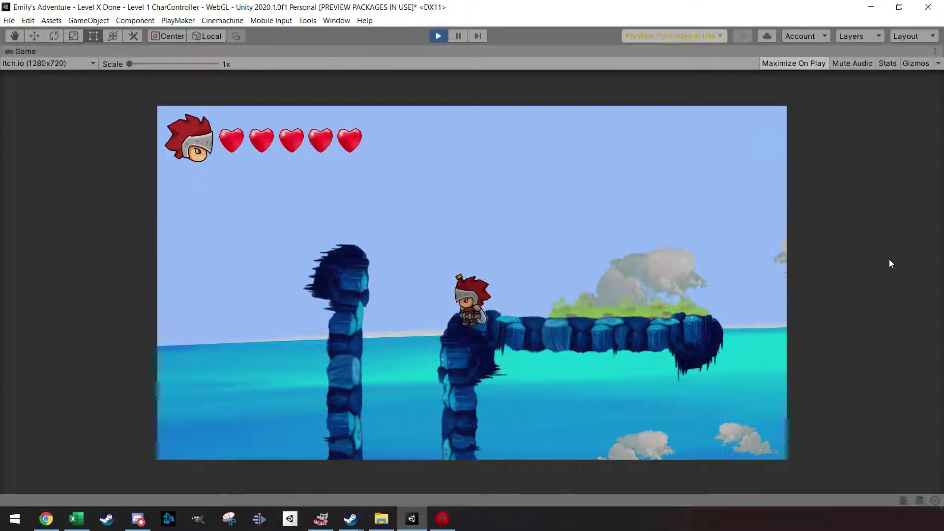
Playtest the fall damage by dropping the knight off the ledge onto the lower platform, and stop play mode.
key(Left)
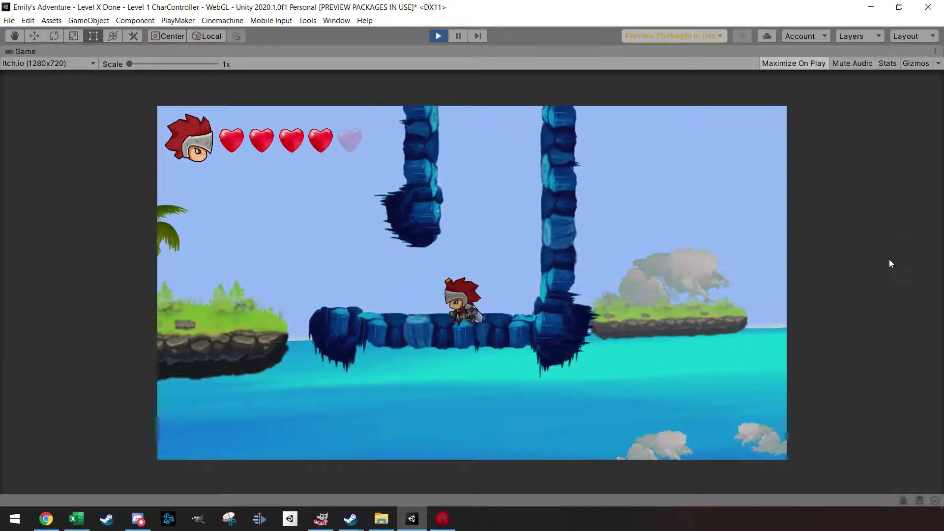
key(space)
key(space)
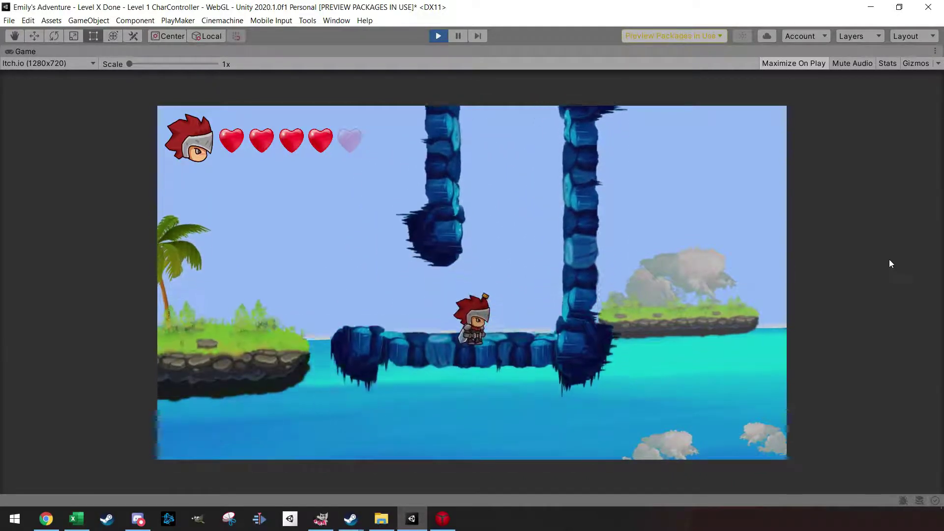
key(space)
key(space)
key(space)
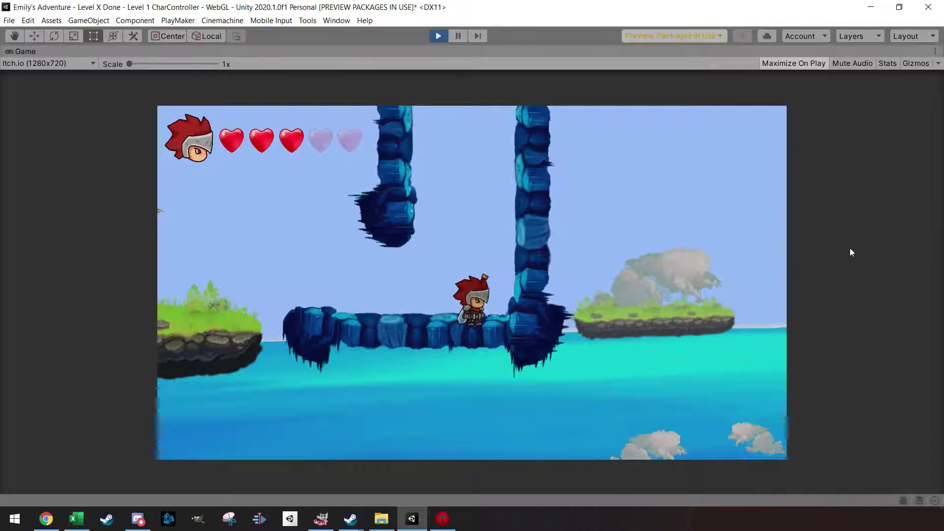
key(ctrl+p)
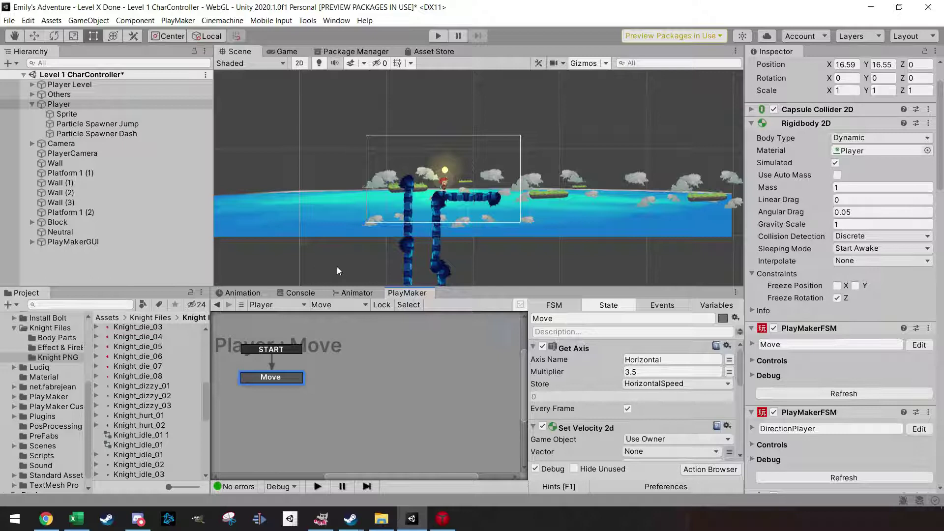
Look over the wall drop in the scene and examine the player's Animator state graph.
middle_drag(337, 267, 385, 213)
middle_drag(363, 243, 331, 259)
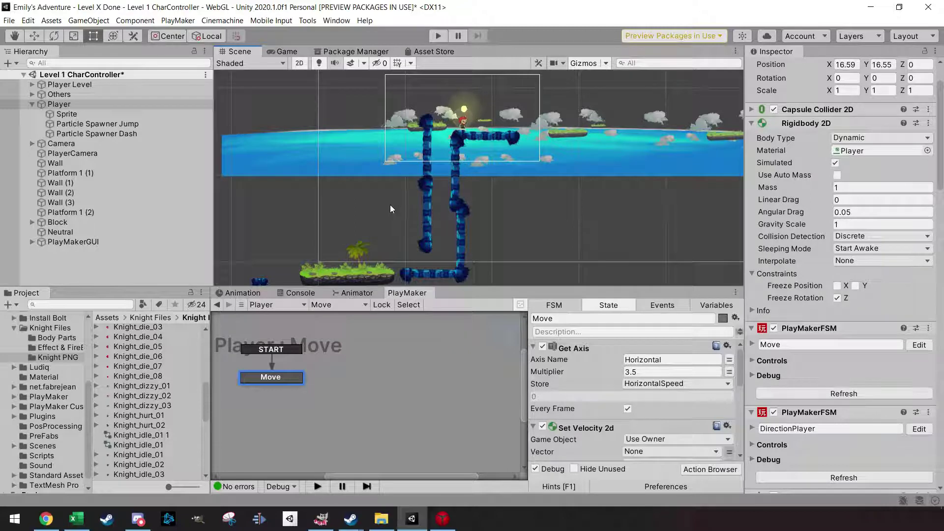
click(354, 292)
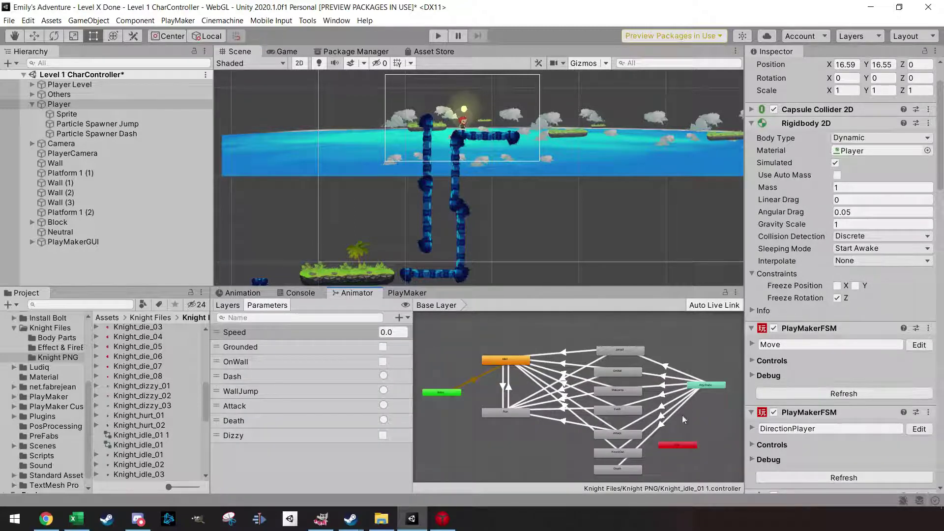
scroll(676, 410, up, 2)
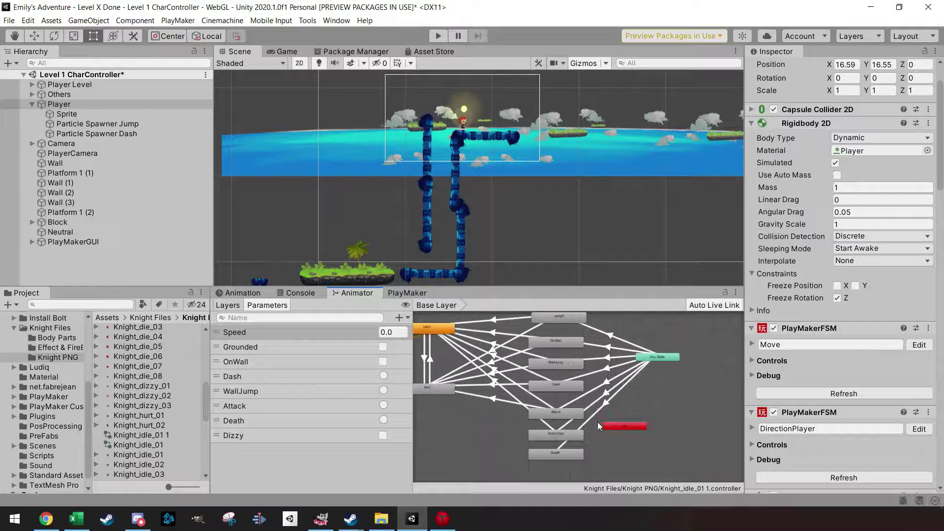
scroll(594, 423, up, 1)
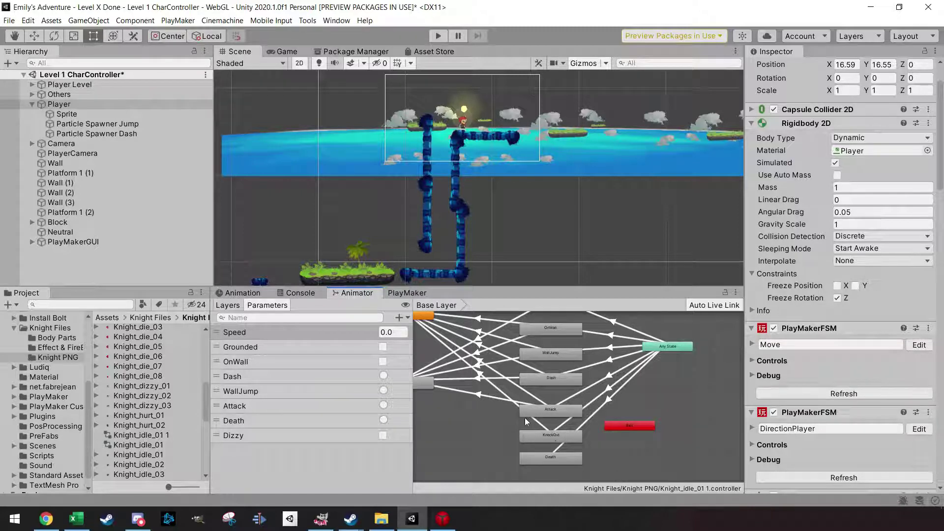
Preview the KnockOut animation clip on the Player's Sprite object.
click(240, 293)
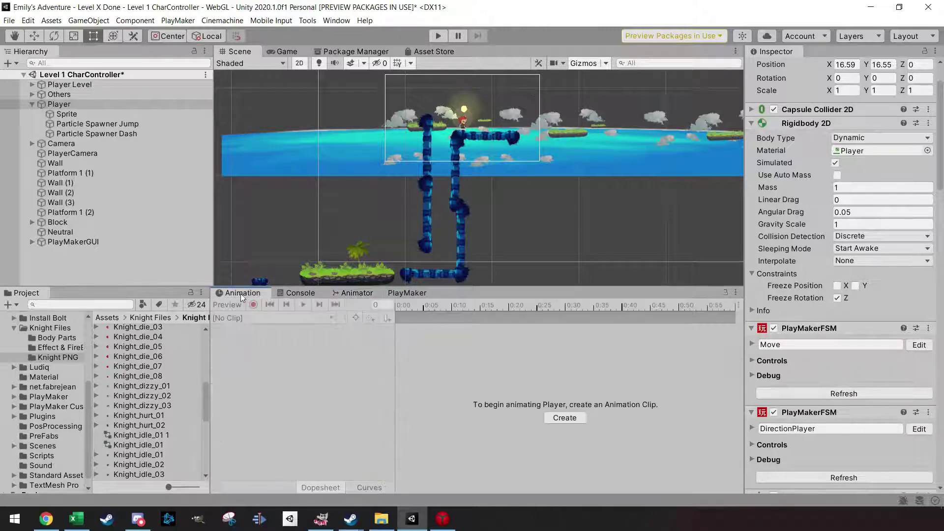
click(60, 113)
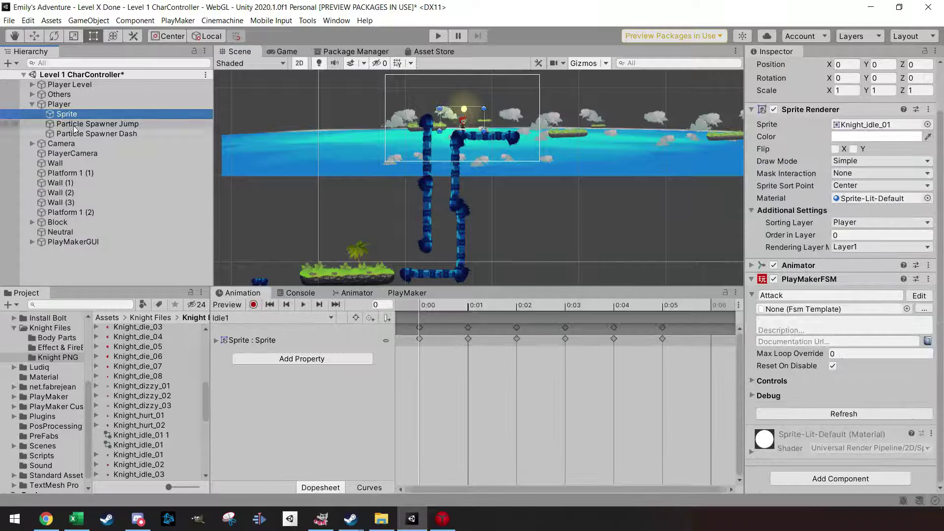
click(292, 319)
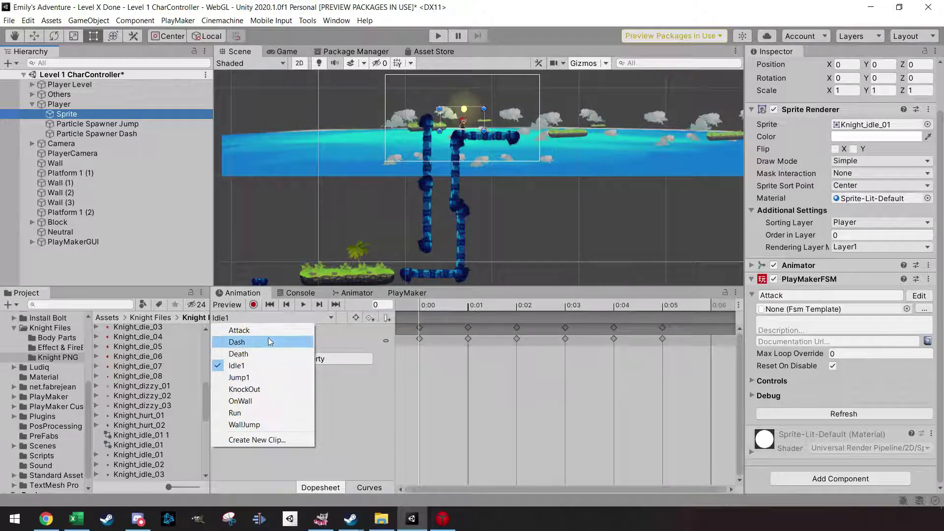
click(266, 389)
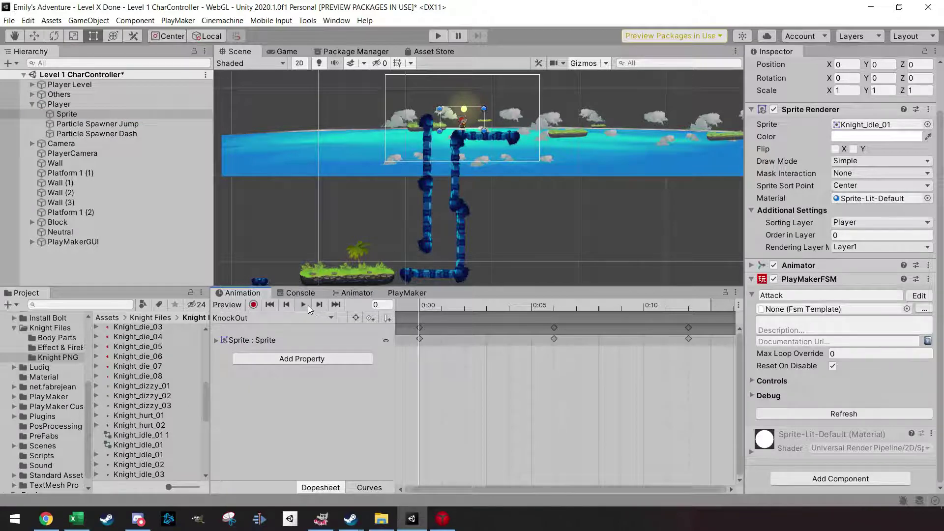
scroll(462, 108, up, 5)
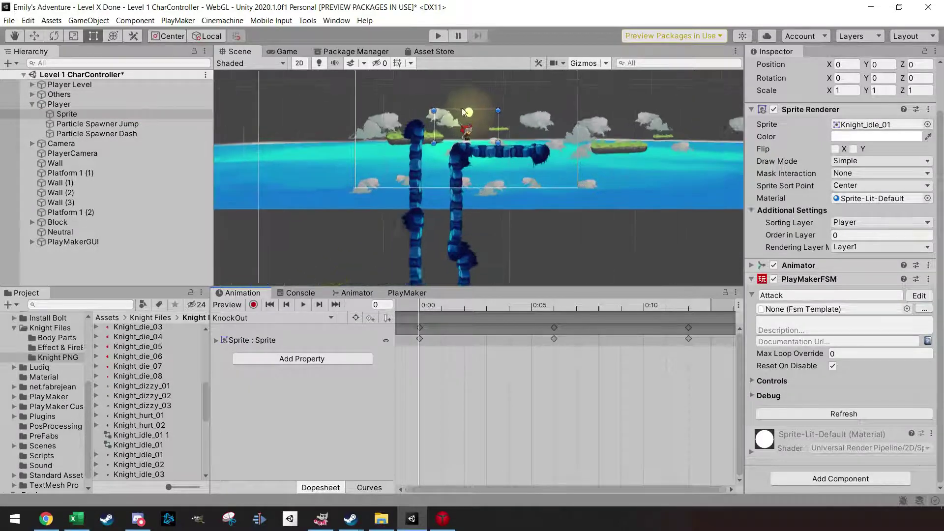
click(305, 305)
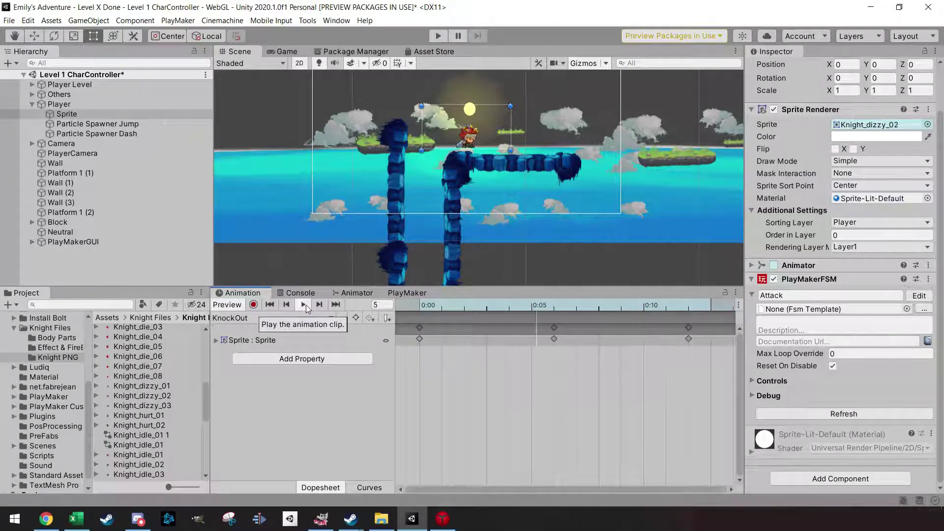
Preview the Sprite's Death animation clip.
click(310, 318)
click(268, 353)
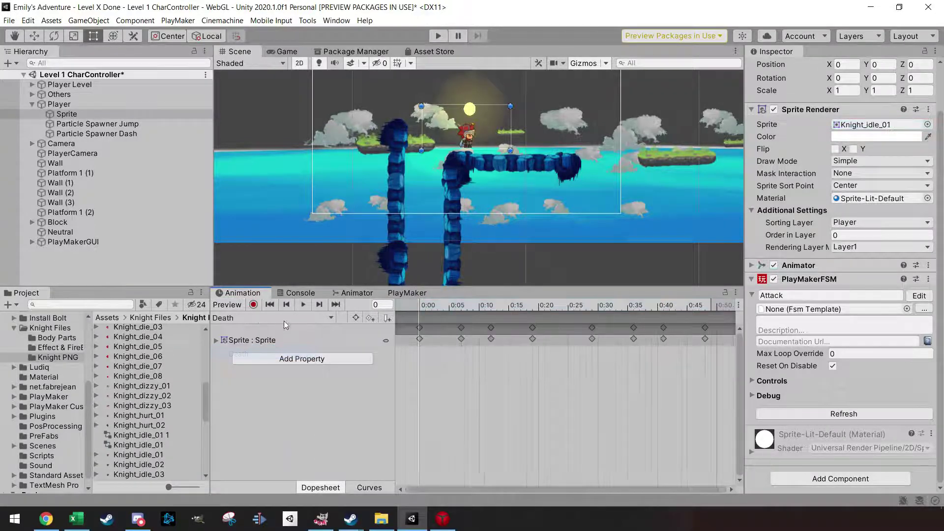
click(301, 305)
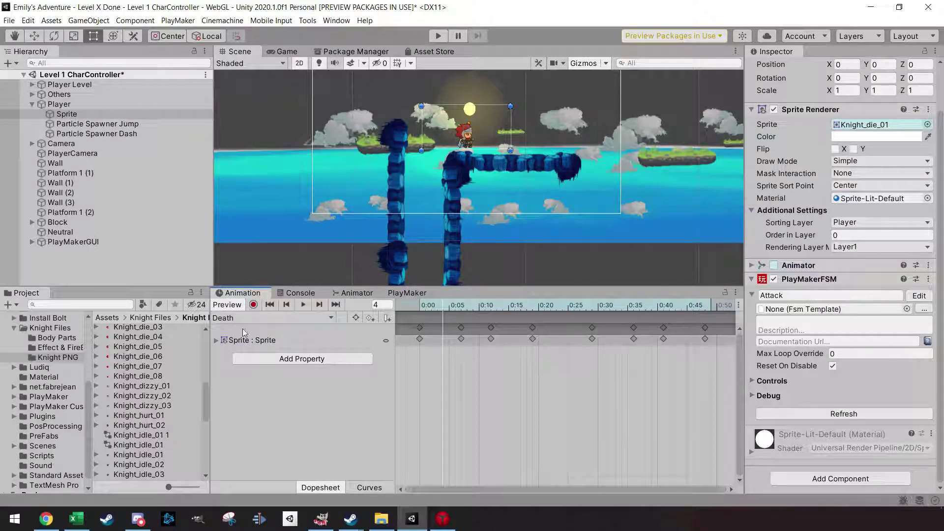
Inspect the Death state in the Animator, its animation clip's loop setting and its transition from Any State.
click(358, 292)
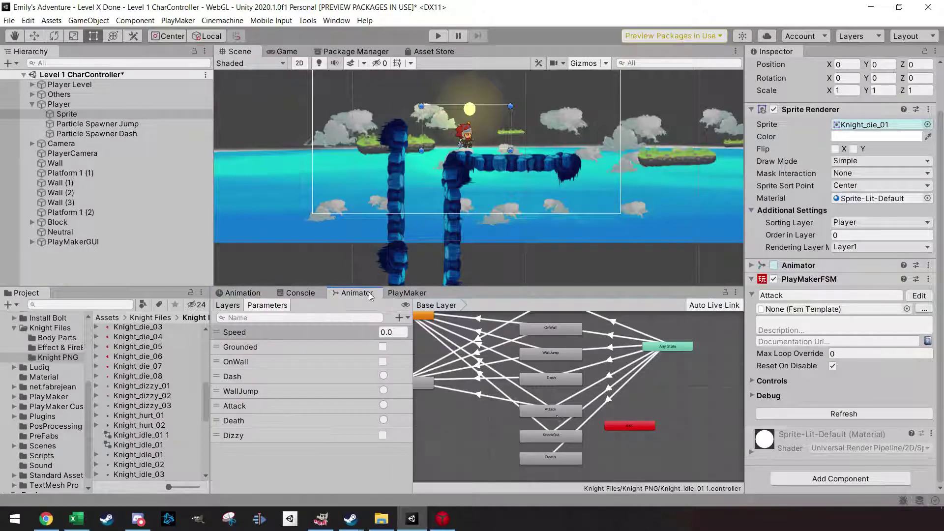
click(562, 458)
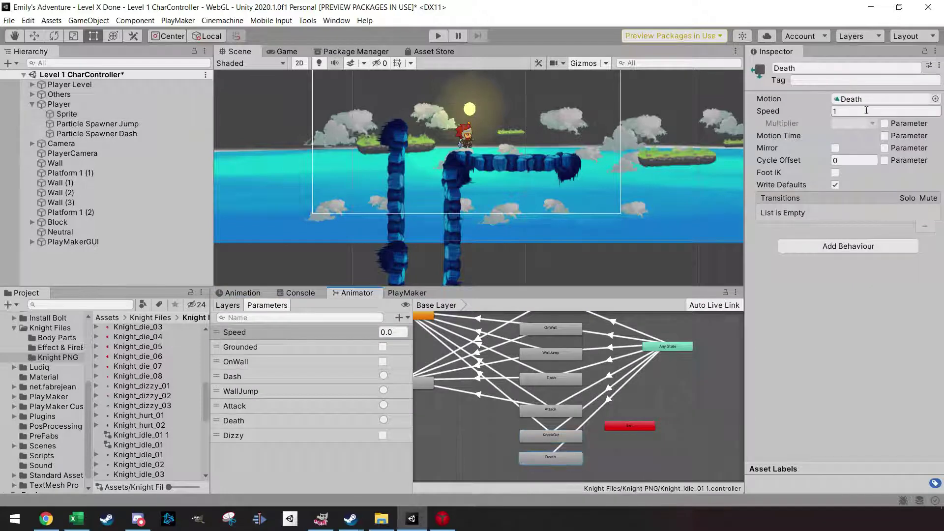
click(855, 98)
click(123, 378)
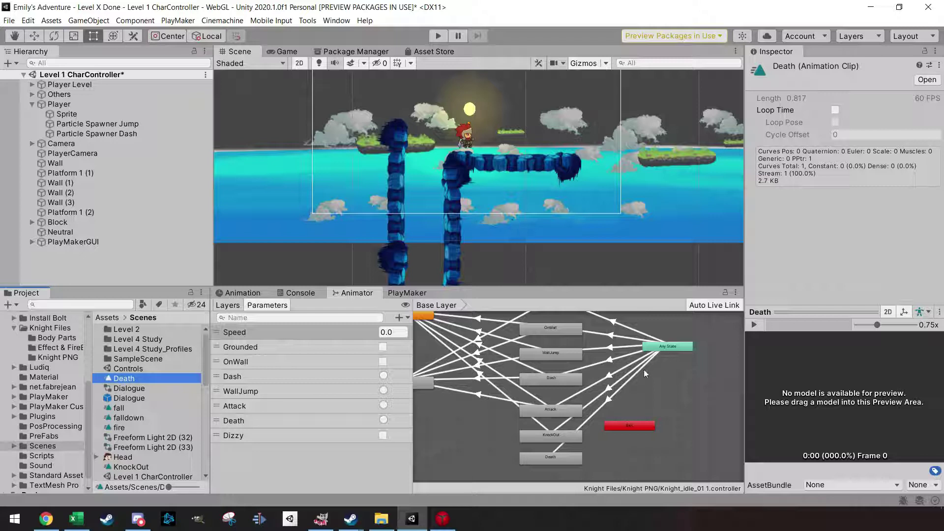
click(617, 394)
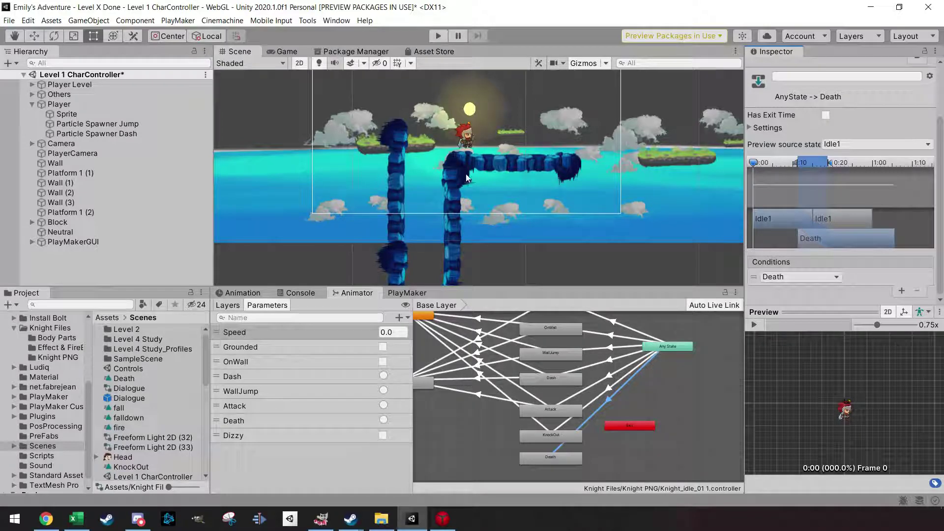
Inspect the KnockOut state and the Dizzy conditions on its transitions to Idle1 and from Any State.
click(537, 423)
middle_drag(482, 393, 511, 406)
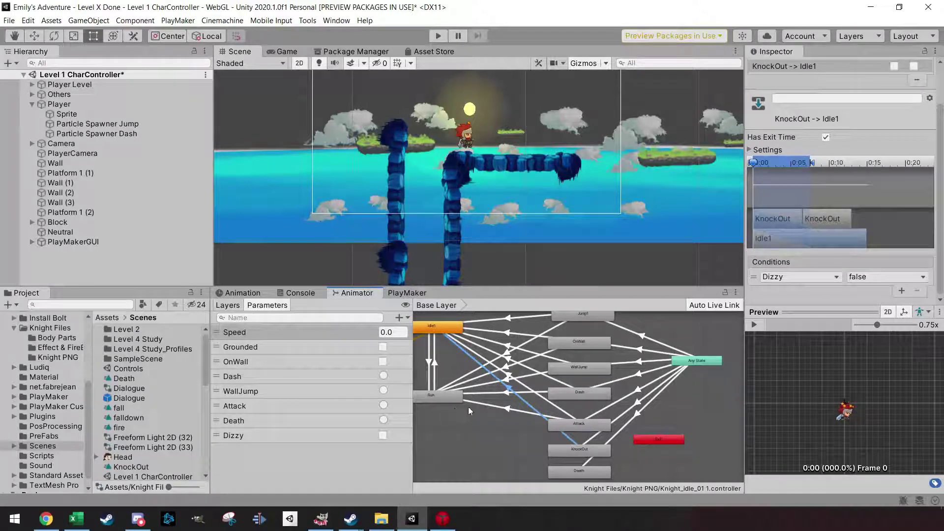
click(590, 452)
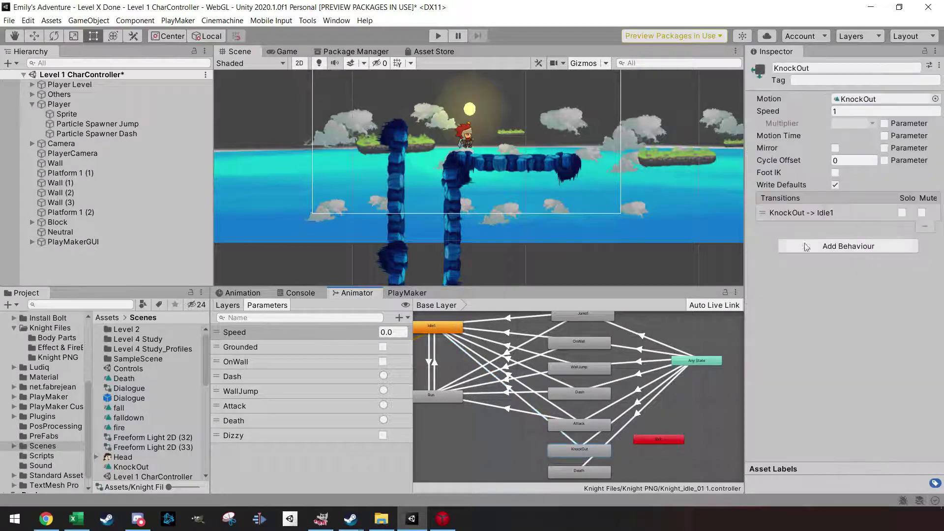
click(597, 437)
scroll(884, 221, down, 3)
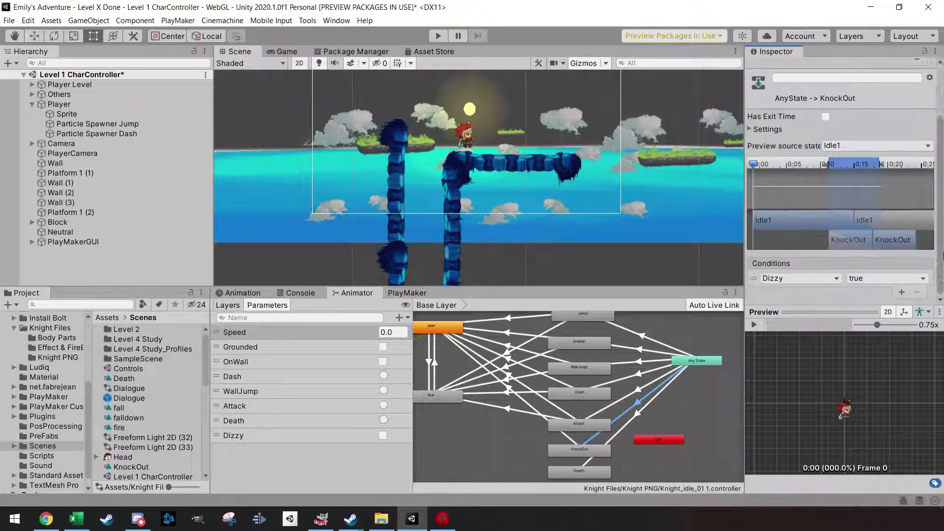
scroll(932, 202, up, 1)
scroll(934, 236, down, 1)
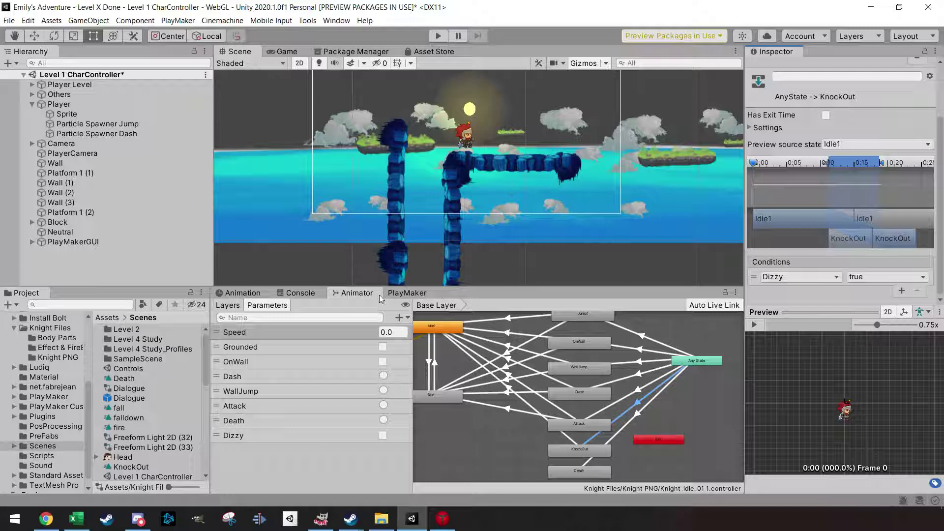
Open the Player's HealthSystem FSM in PlayMaker and examine its damage and health-check states.
click(60, 105)
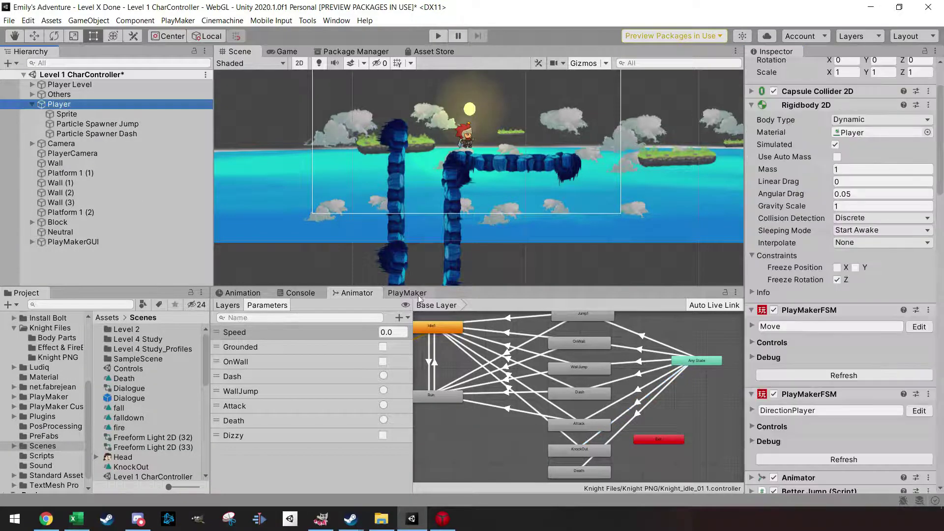
click(407, 293)
click(346, 305)
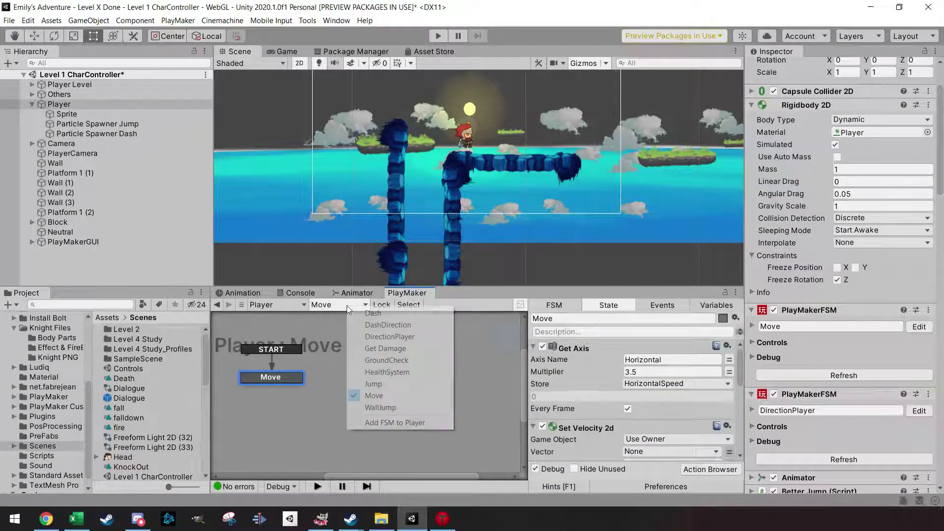
click(393, 372)
scroll(331, 372, up, 5)
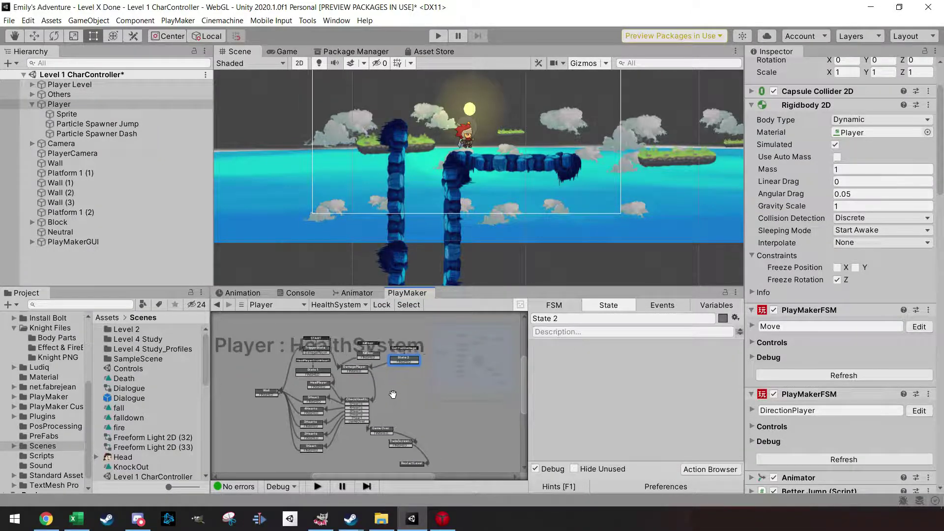
scroll(352, 376, down, 4)
scroll(328, 401, up, 1)
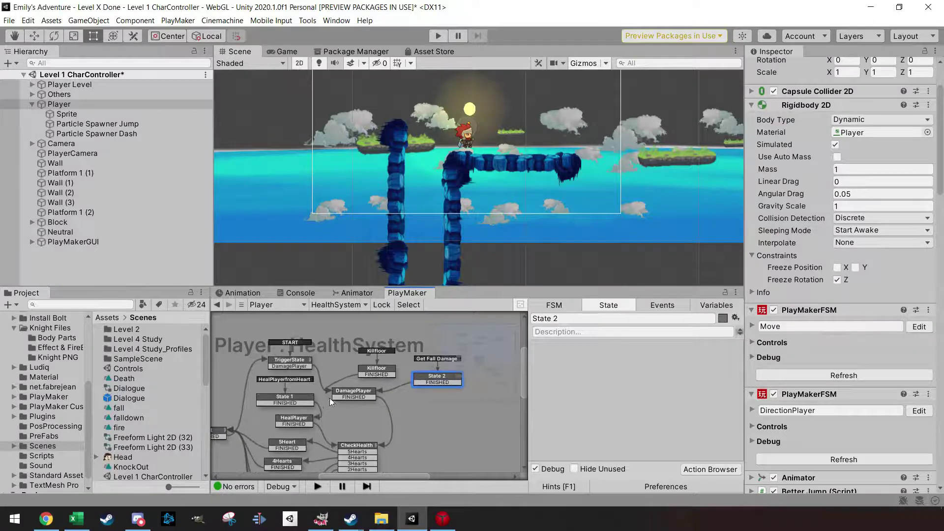
middle_drag(329, 417, 331, 396)
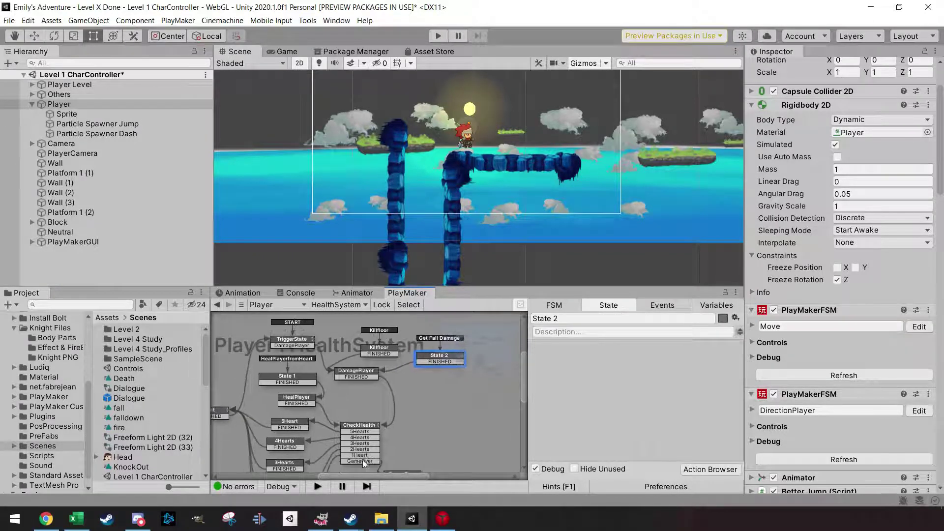
Show the Game view and add a new FSM to the Player.
click(287, 51)
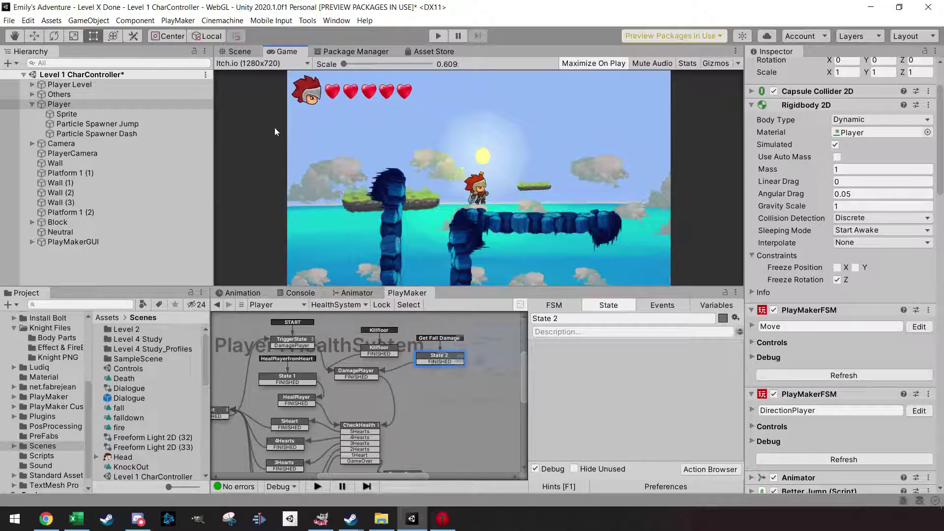
click(338, 305)
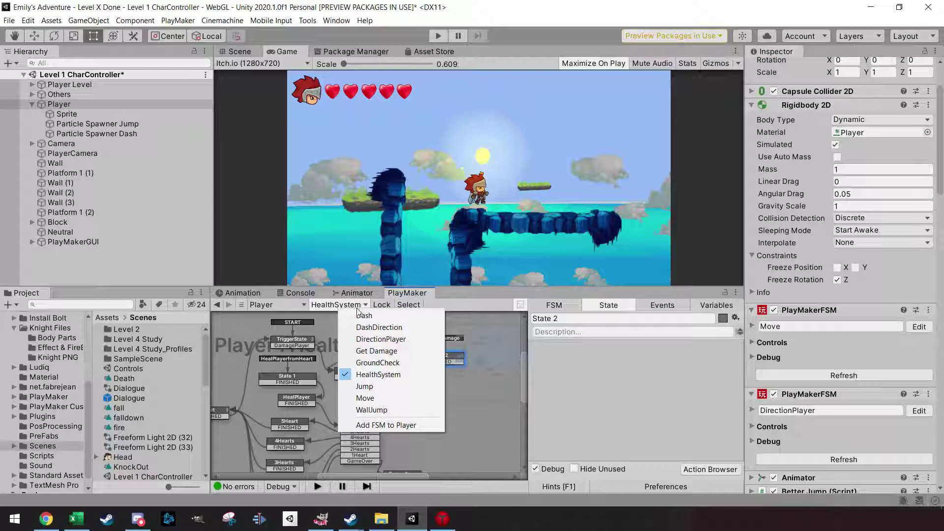
click(395, 426)
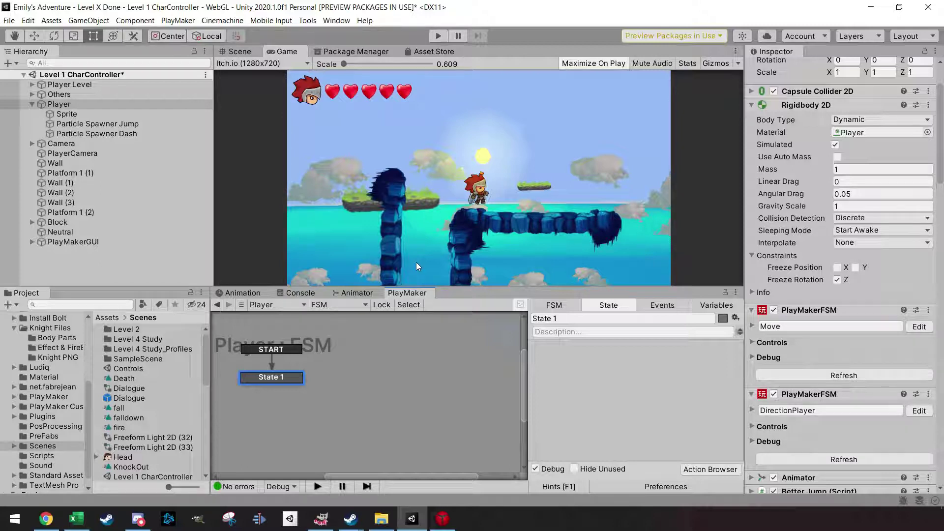
Look through the components attached to the Player object.
scroll(844, 233, down, 20)
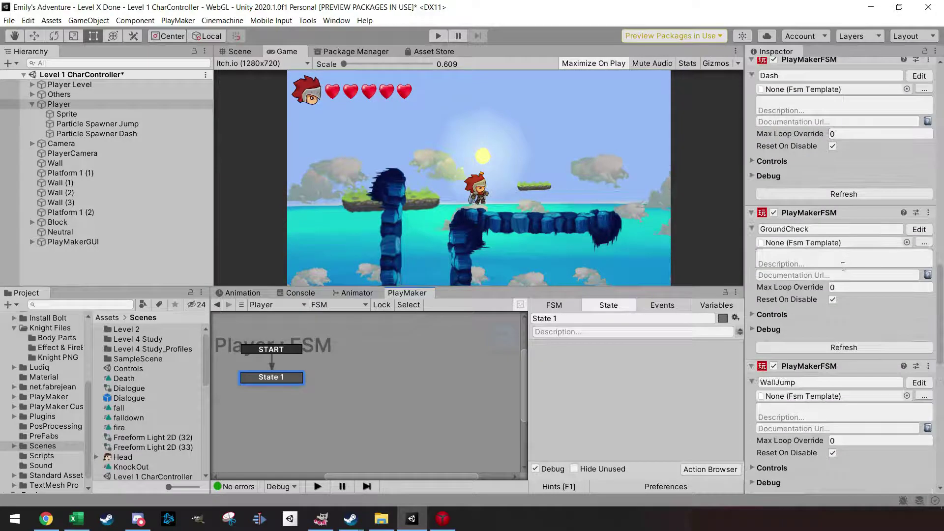
scroll(823, 300, up, 20)
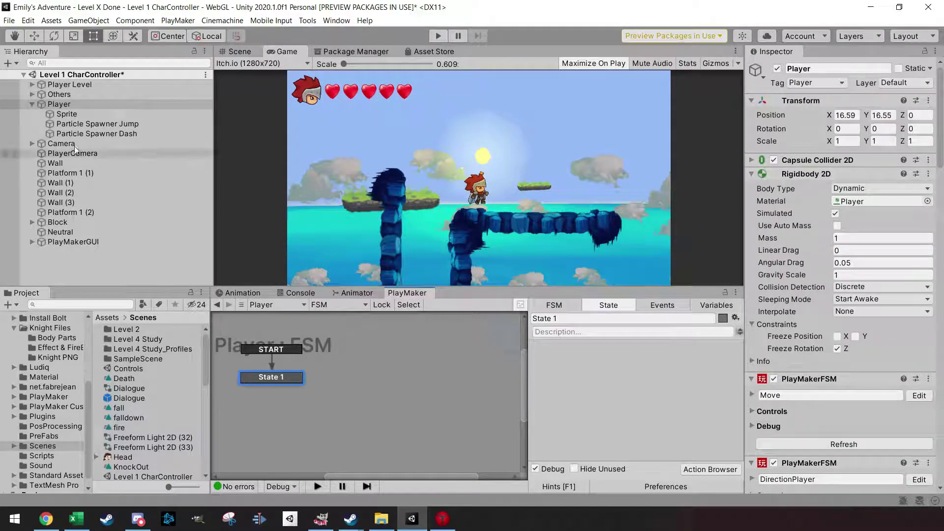
click(59, 104)
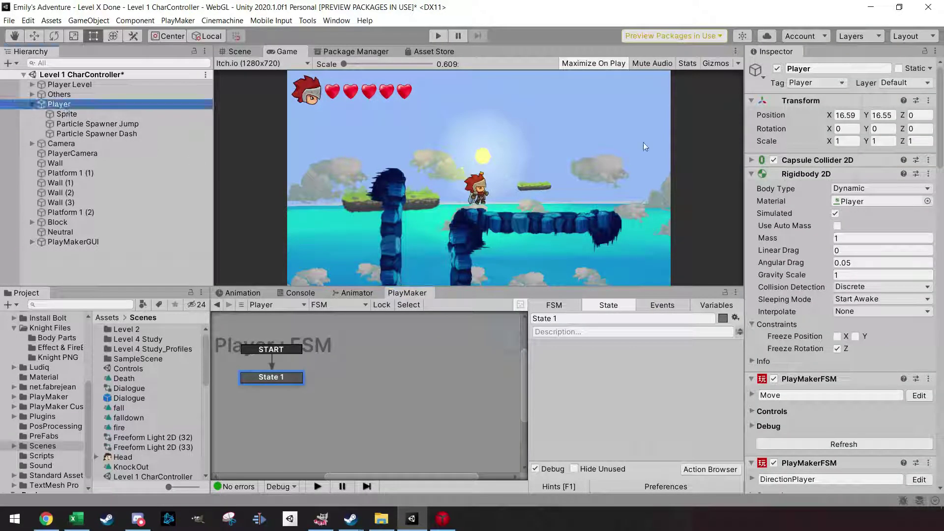
Collapse the Player's Rigidbody 2D and all its expanded PlayMakerFSM components in the Inspector.
click(751, 174)
click(751, 187)
click(752, 202)
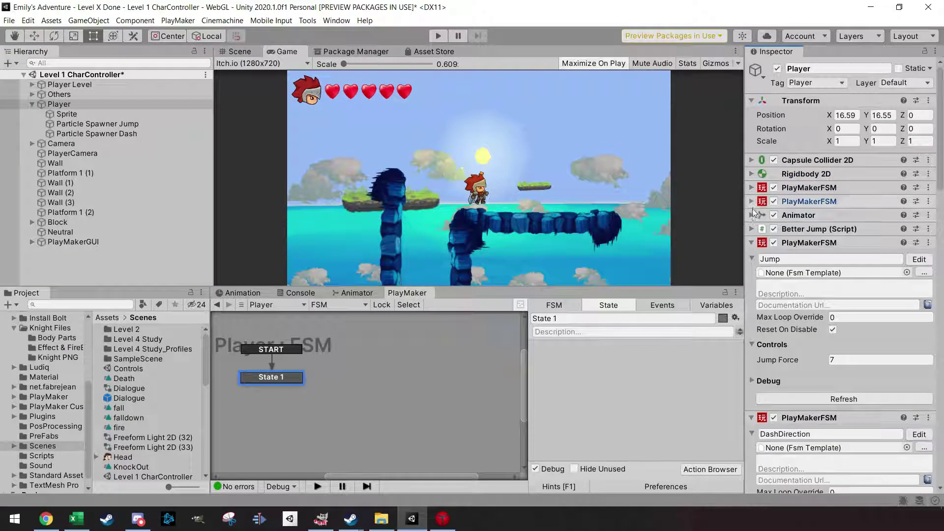
click(751, 242)
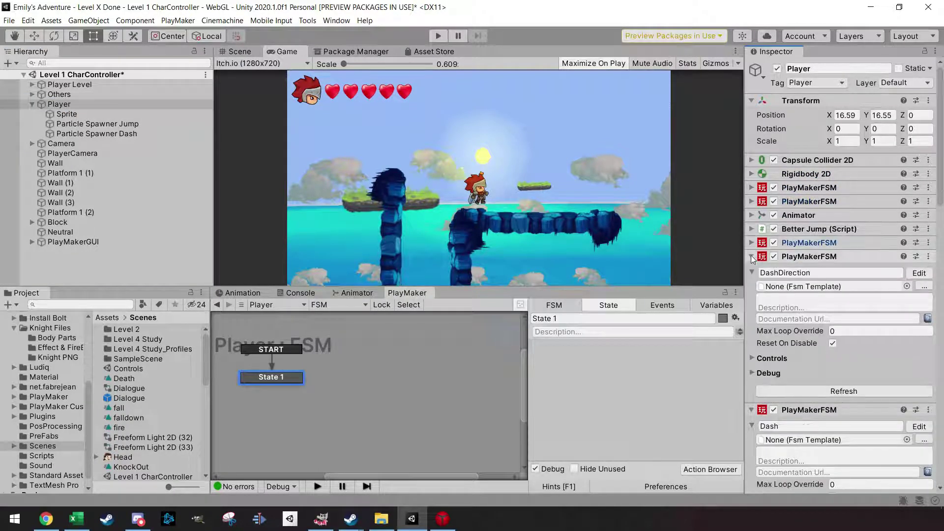
click(751, 256)
click(751, 270)
click(751, 284)
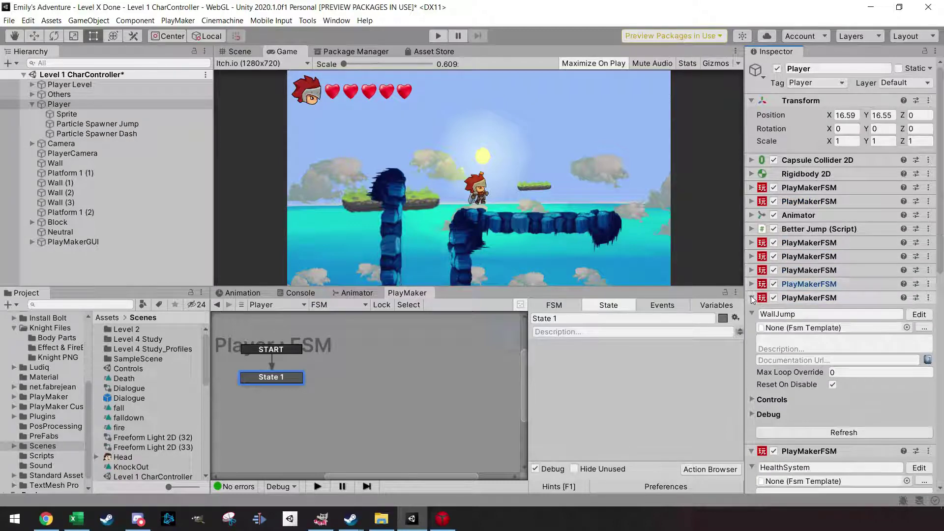
click(751, 297)
click(751, 311)
click(751, 325)
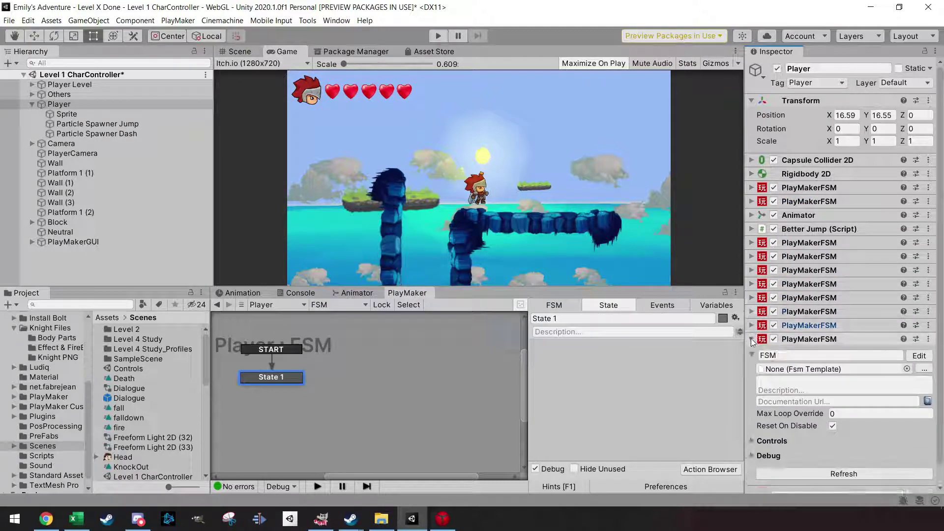
click(751, 339)
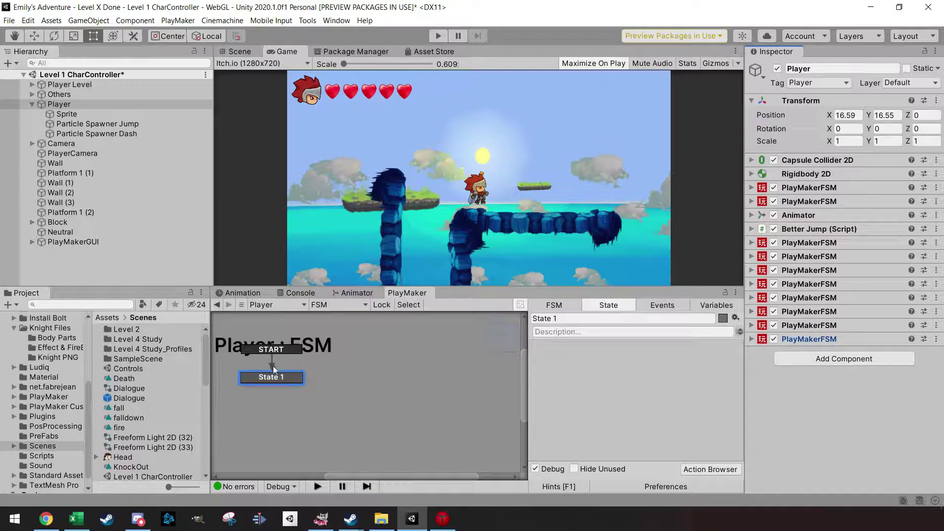
Rename the Player's new FSM as FallDamage.
click(554, 304)
key(ctrl+a)
text(FallD)
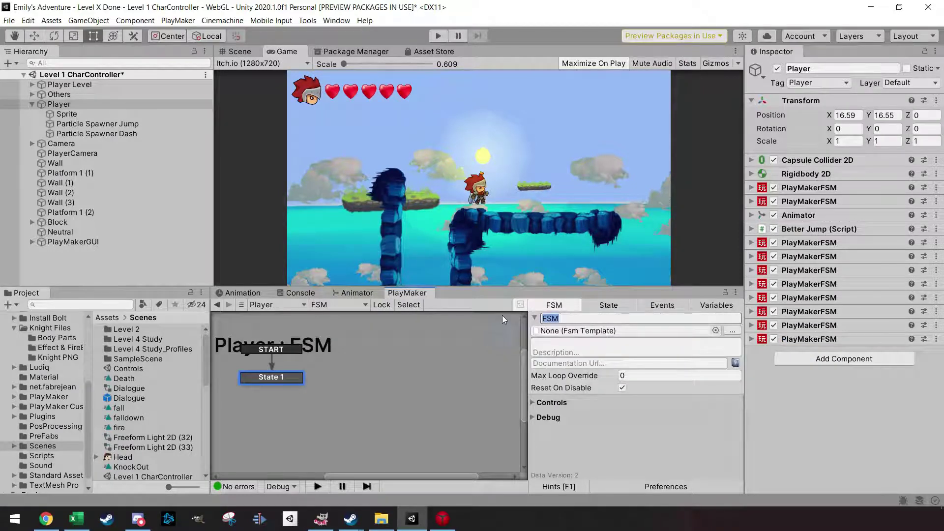
text(amage)
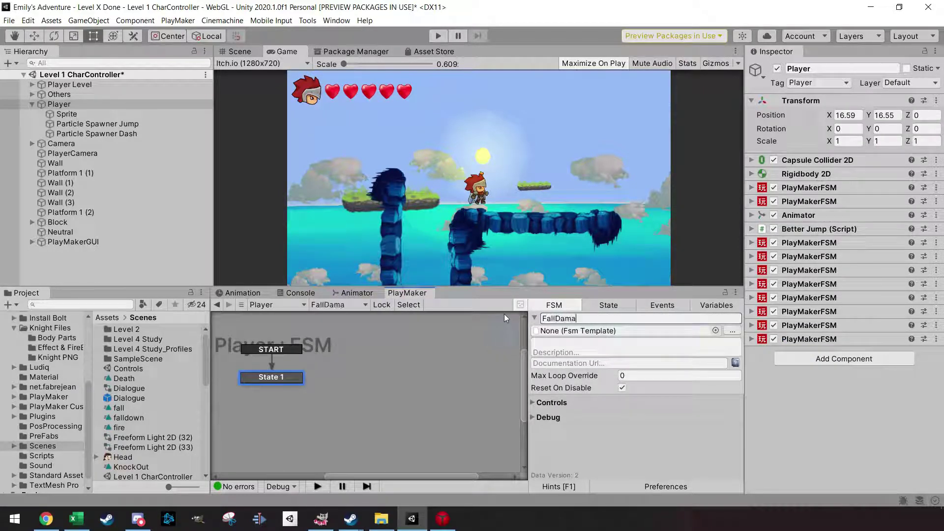
Rename the FSM's start state as FallSpeed.
click(284, 376)
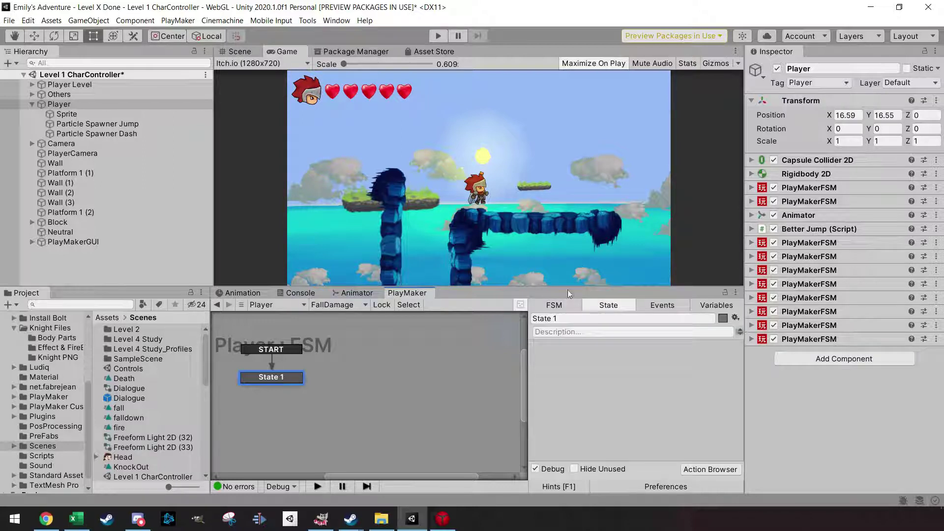
click(573, 317)
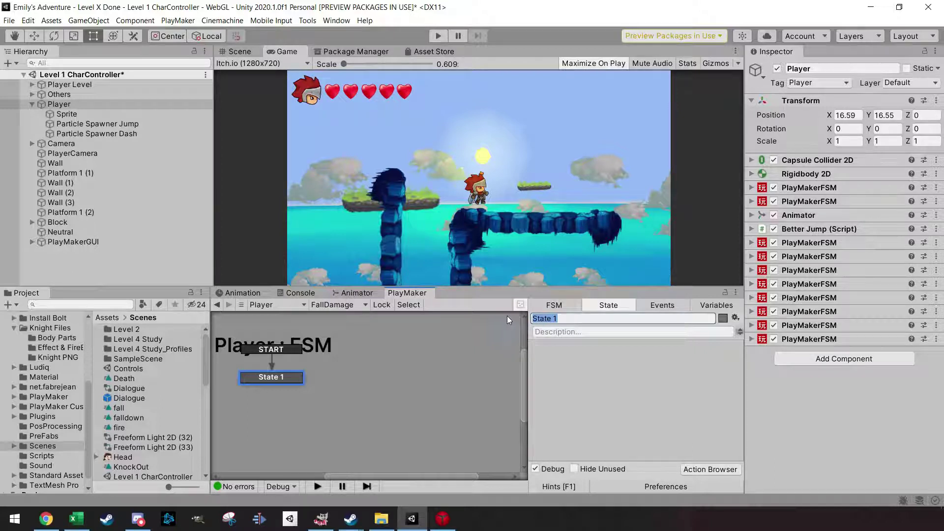
text(FallSpeed)
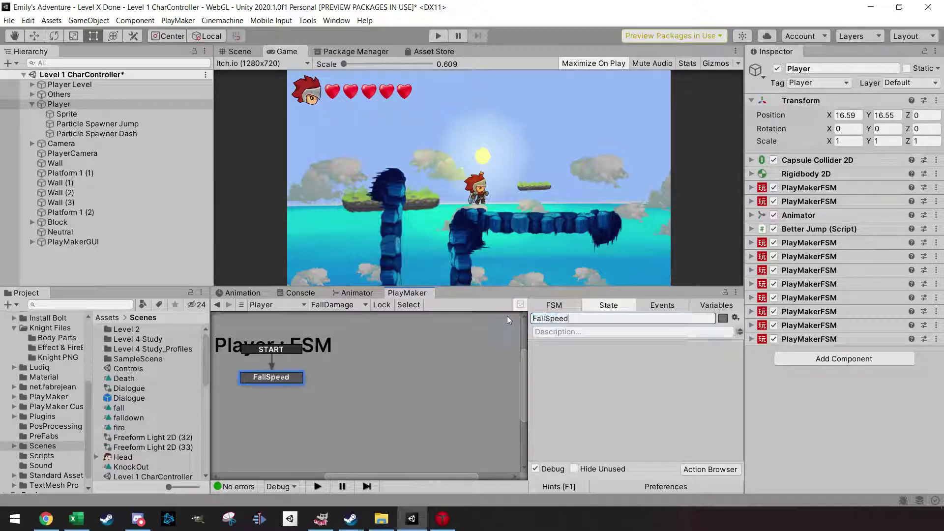
Add a Get Velocity 2d action to the FallSpeed state.
click(710, 469)
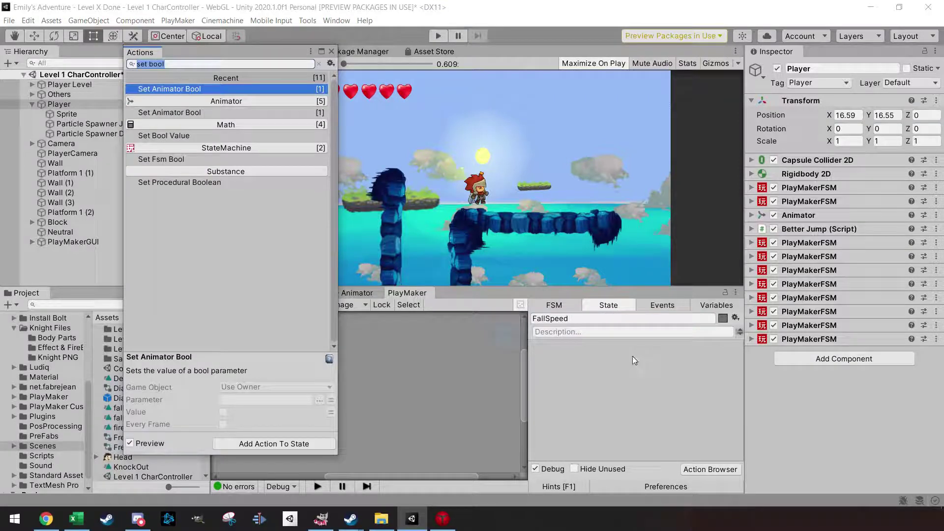
text(get vel)
key(Return)
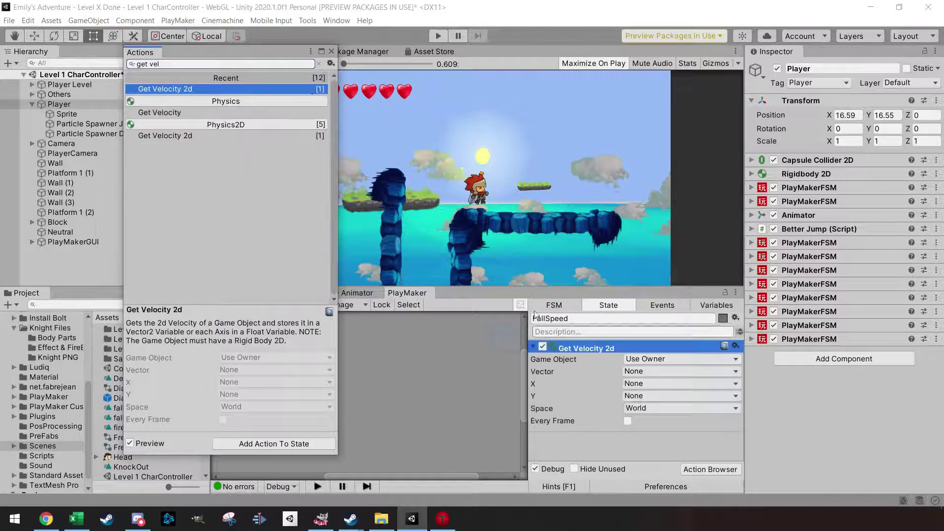
click(331, 51)
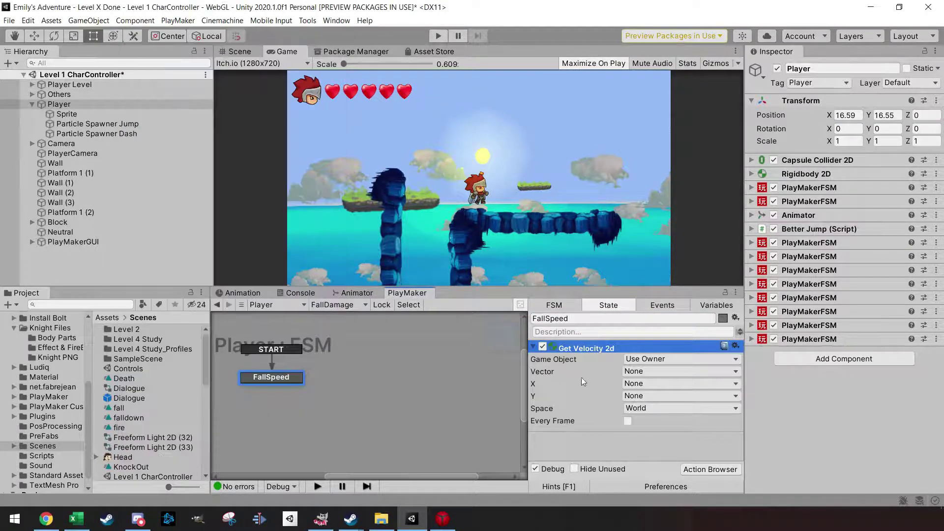
Store the Y velocity in a new variable named FallSpeed and have the action run every frame.
click(658, 396)
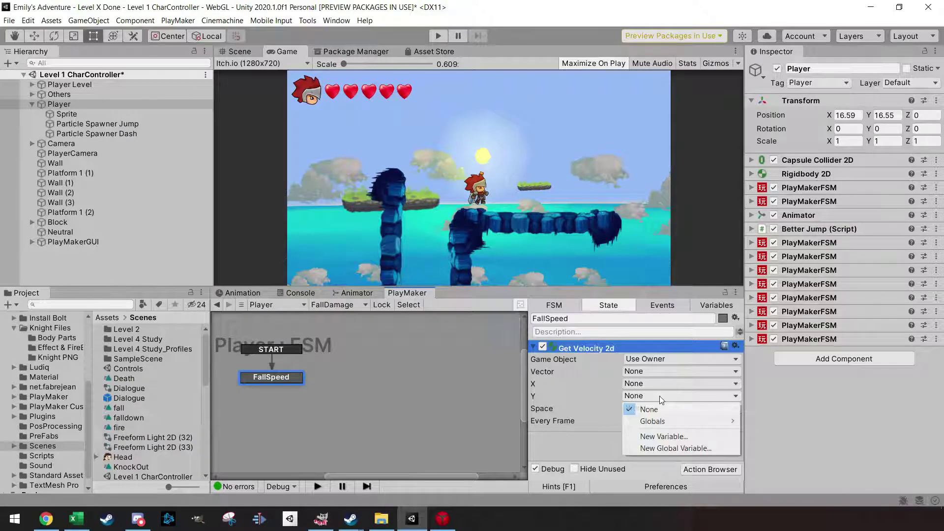
click(675, 437)
text(F)
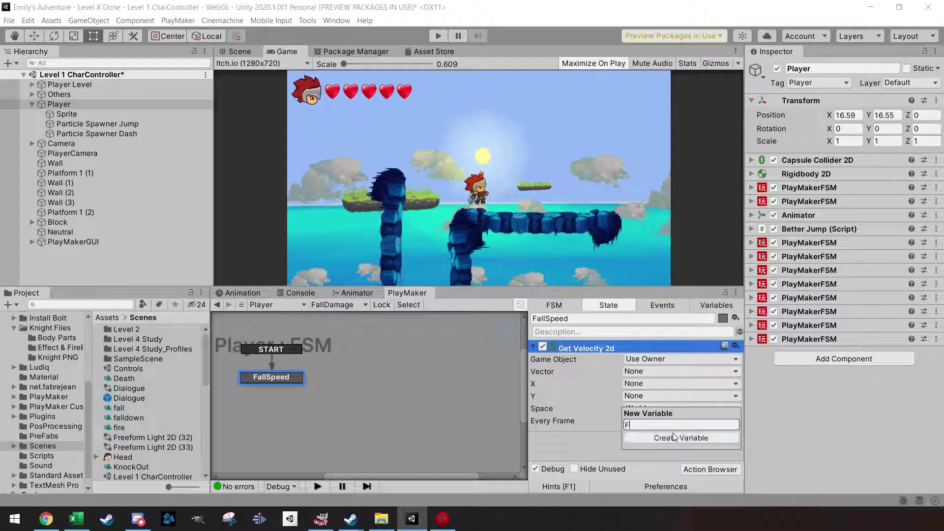
text(allSpeed)
click(674, 437)
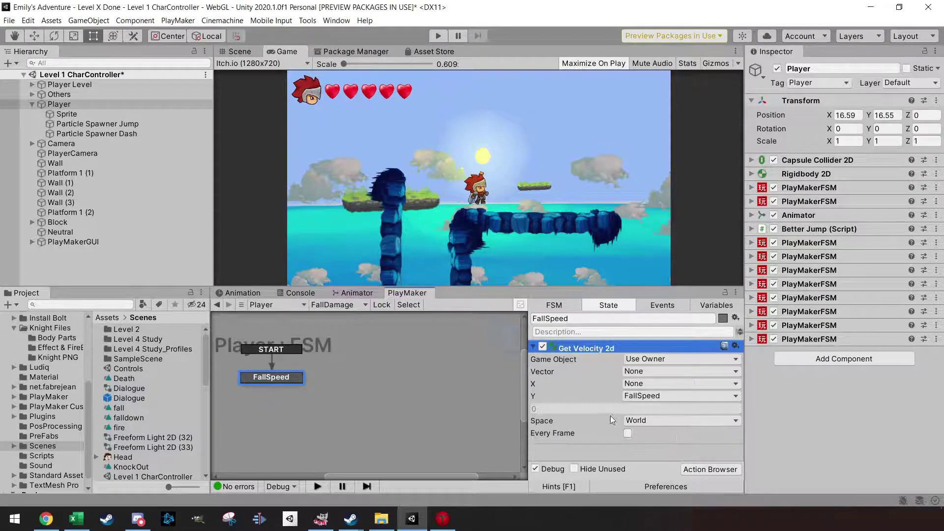
click(627, 434)
Add a Collision2D Event action below Get Velocity 2d and set its collide tag to Ground.
click(705, 470)
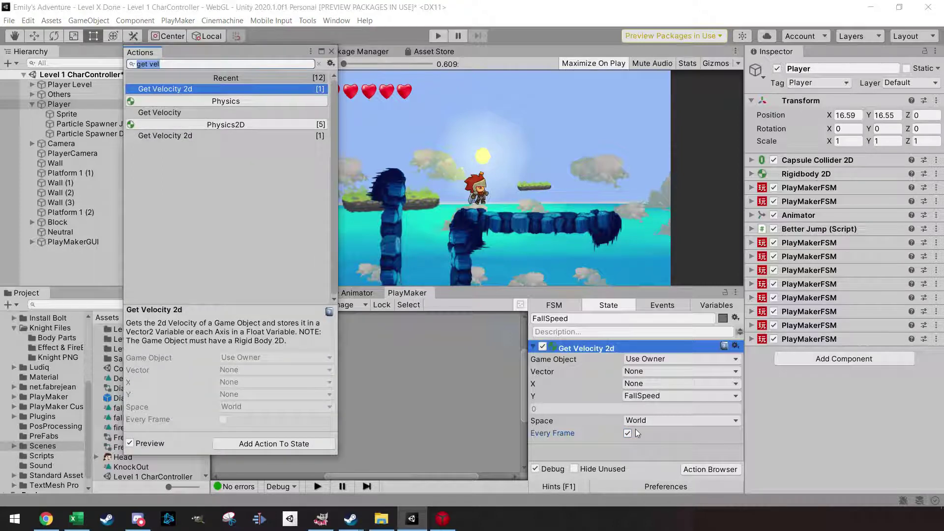
text(col)
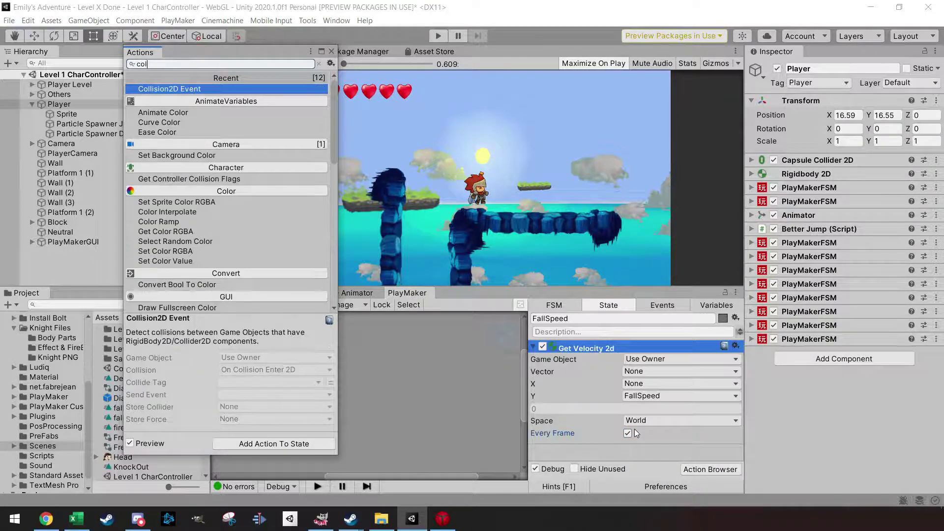
text(l)
key(Return)
click(331, 51)
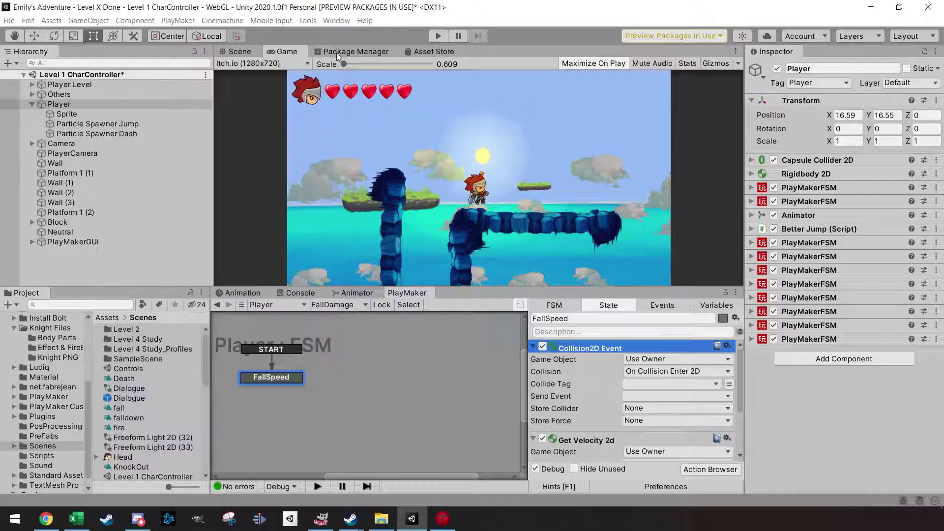
drag(616, 346, 614, 441)
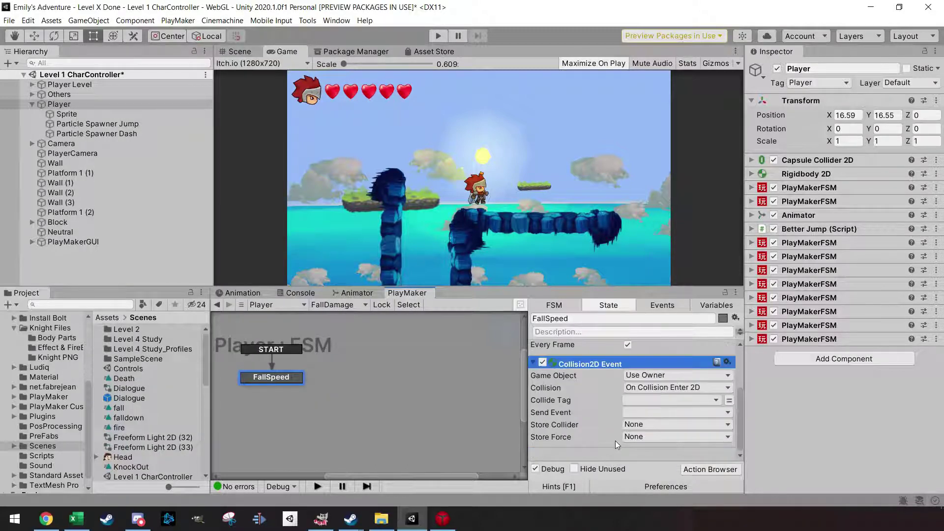
click(658, 397)
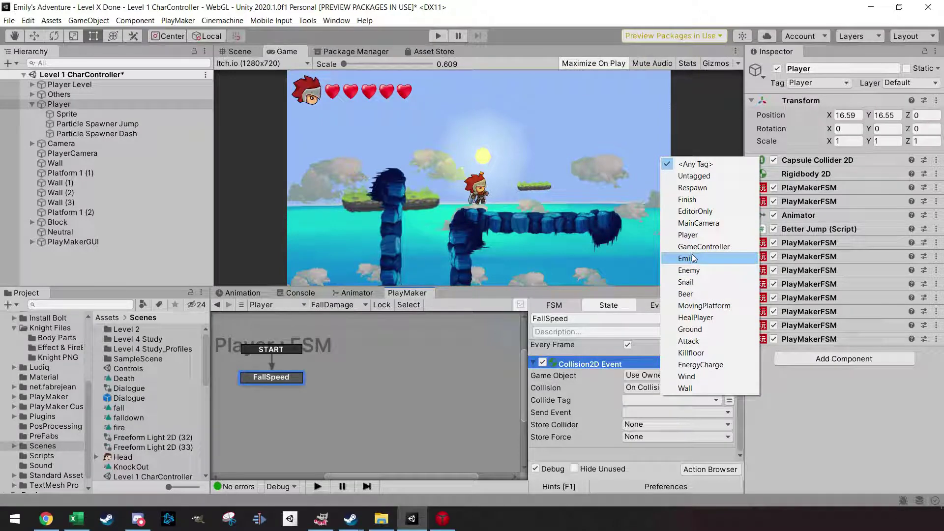
click(707, 328)
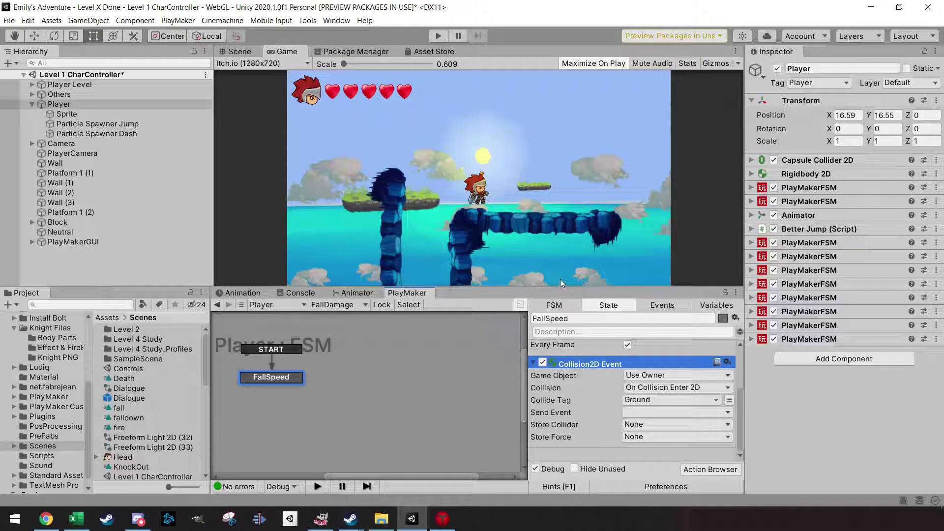
Add a FINISHED transition to the FallSpeed state and make the Collision2D Event send FINISHED.
right_click(286, 378)
mouse_move(326, 386)
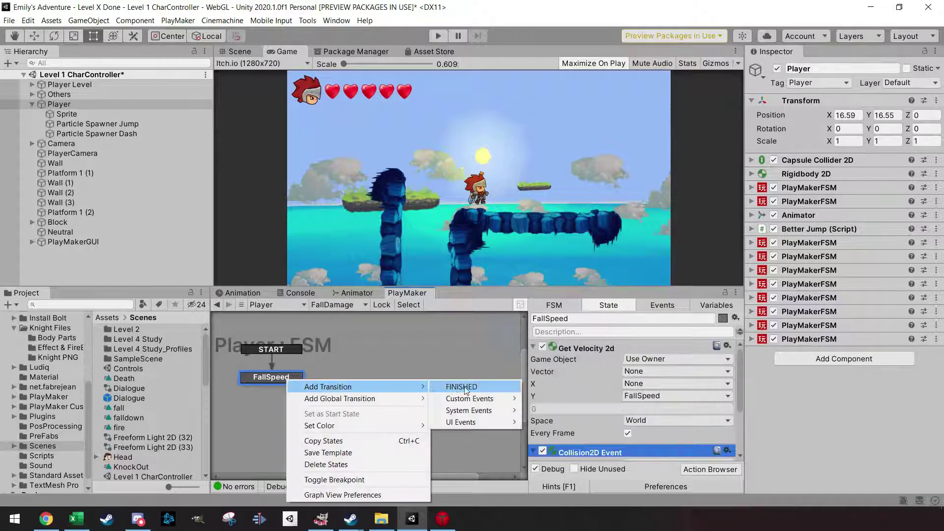
click(467, 393)
scroll(647, 411, down, 3)
click(653, 413)
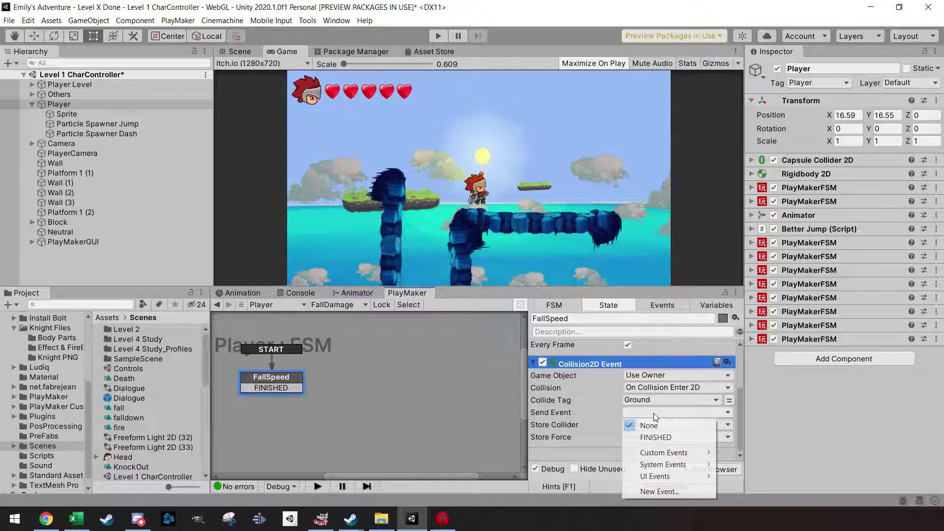
click(655, 437)
Play-test the scene, jumping and falling with the character to watch the FallSpeed value, then stop play mode.
key(ctrl+p)
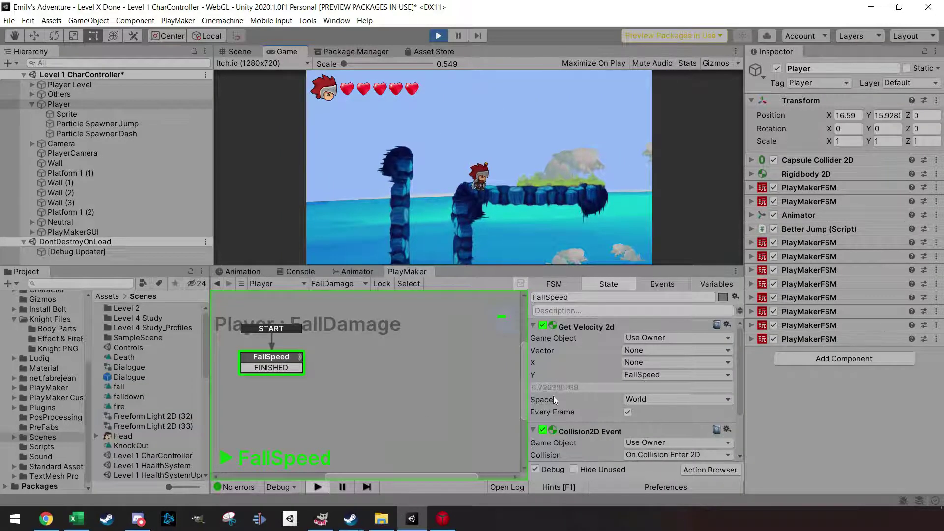
key(space)
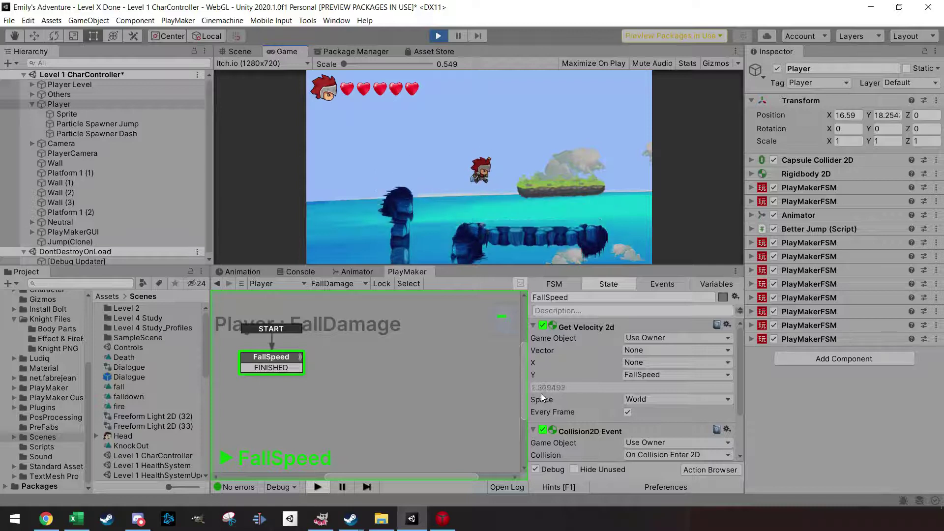
key(Left)
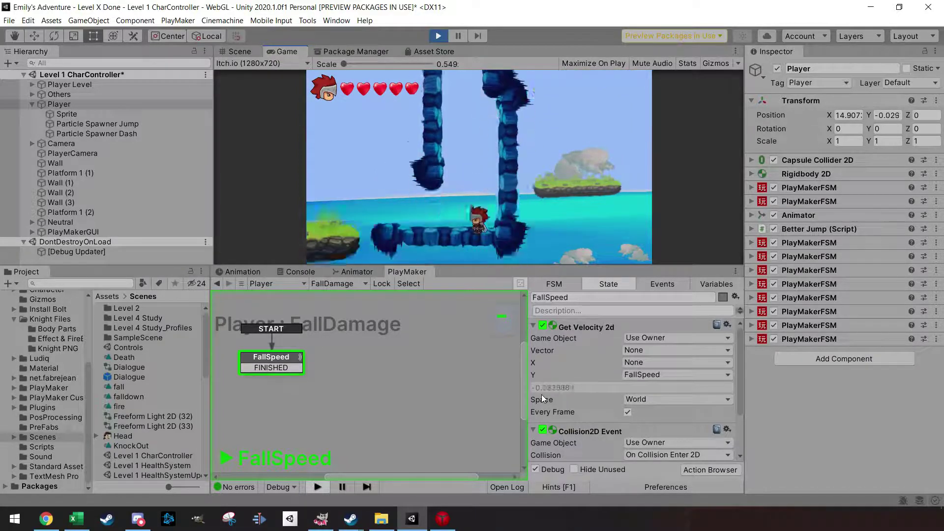
key(Left)
key(space)
key(space)
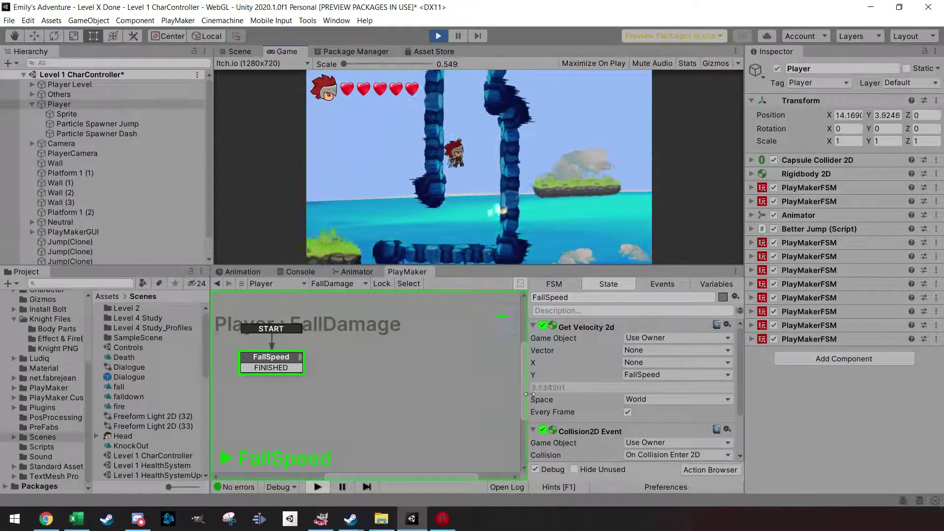
key(space)
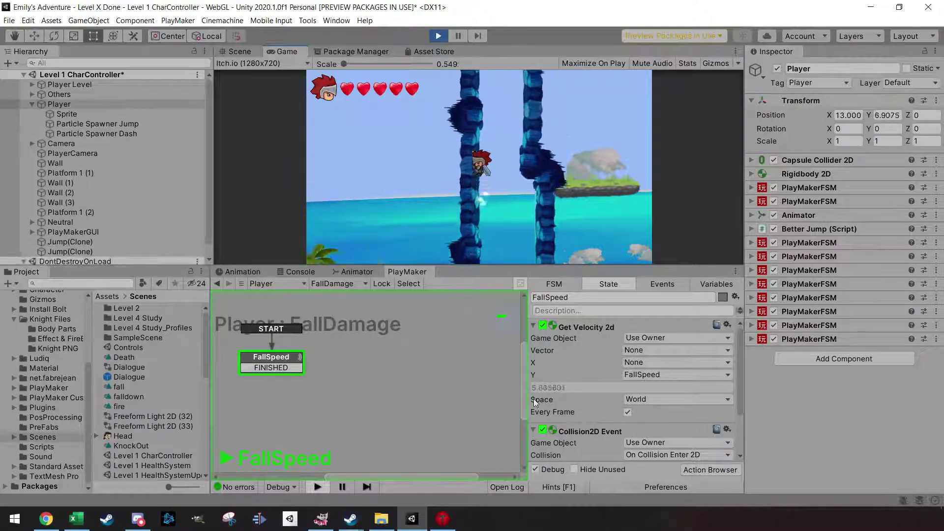
key(Right)
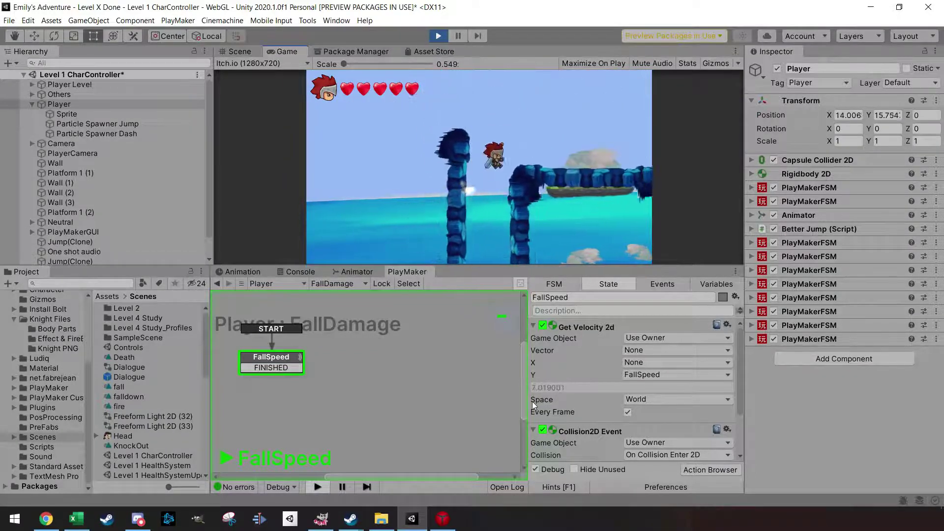
click(438, 36)
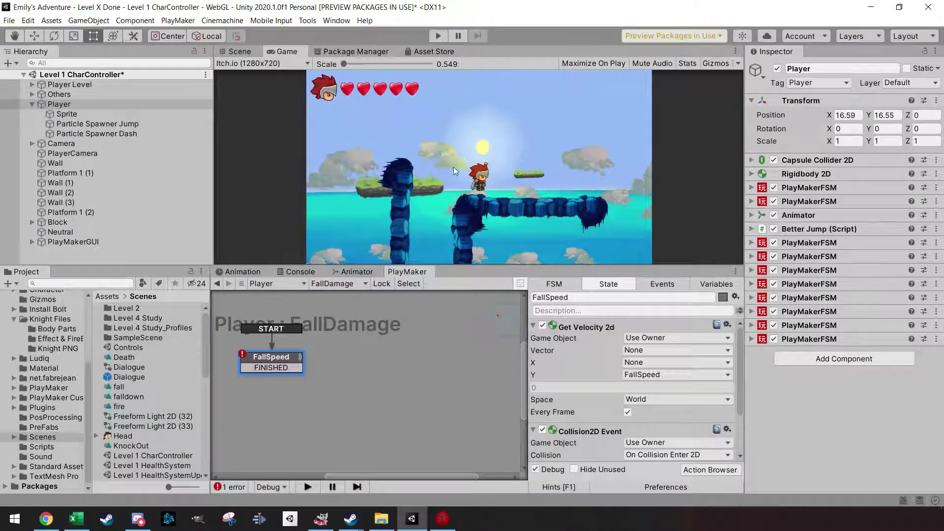
Create a new state from FallSpeed's FINISHED transition and arrange the states in the graph.
drag(294, 370, 376, 351)
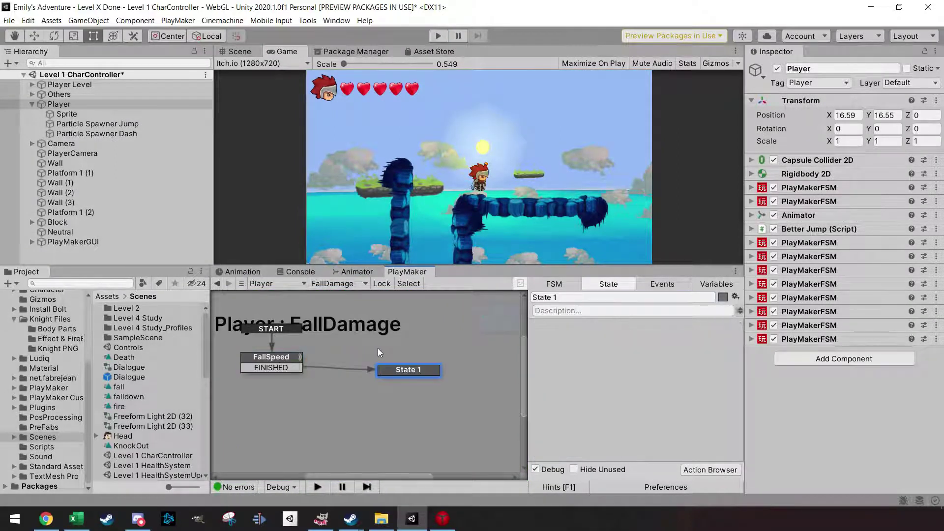
drag(285, 366, 288, 377)
drag(412, 371, 397, 363)
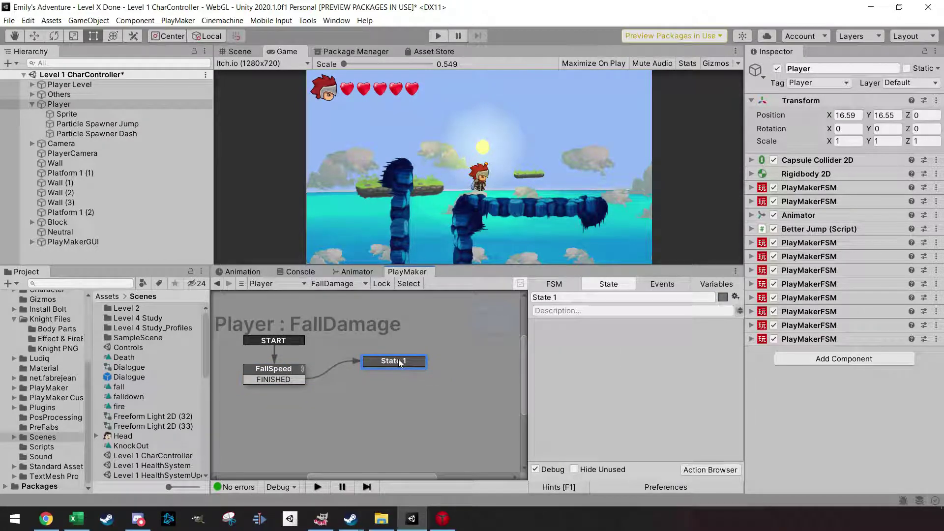
drag(400, 362, 393, 360)
Rename the new state after FallSpeed as CheckFallSpeed.
click(547, 296)
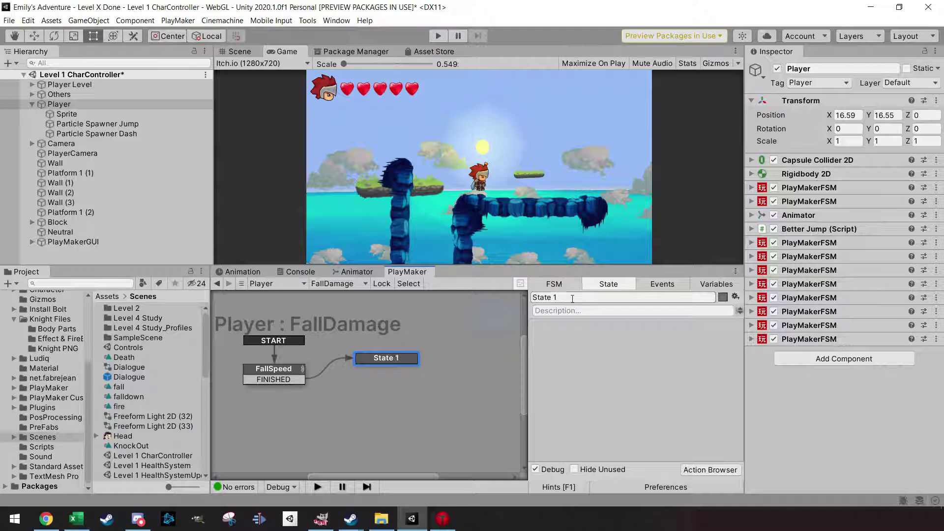
key(ctrl+a)
text(Che)
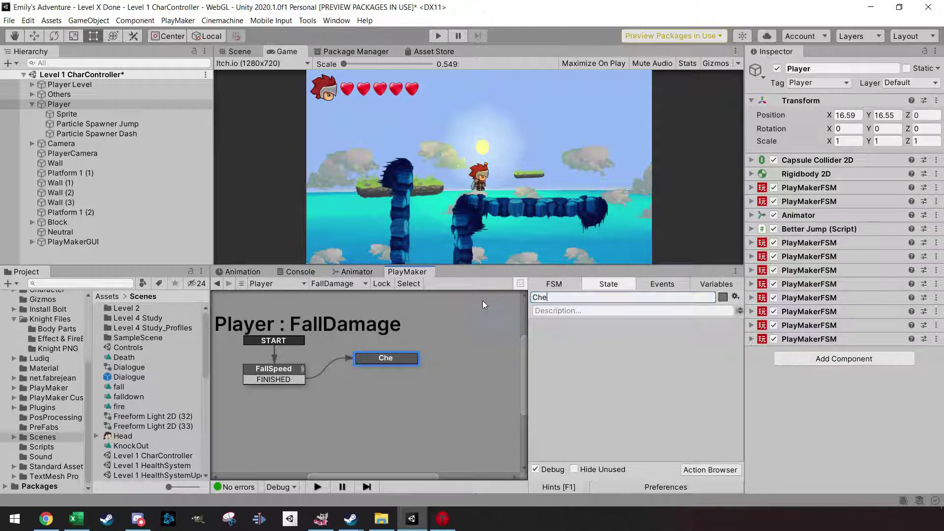
text(ckFallSpeed)
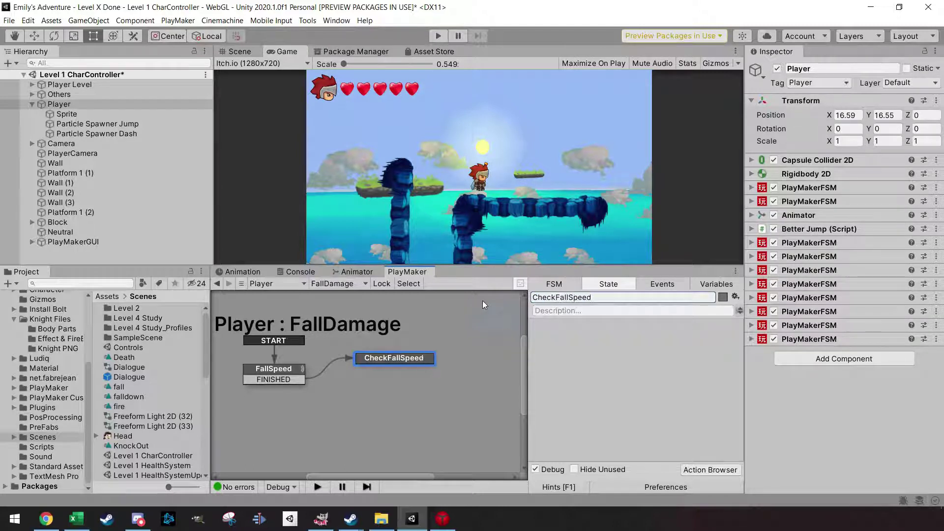
Add a Float Compare action to CheckFallSpeed that compares the FallSpeed variable with -25.
click(710, 469)
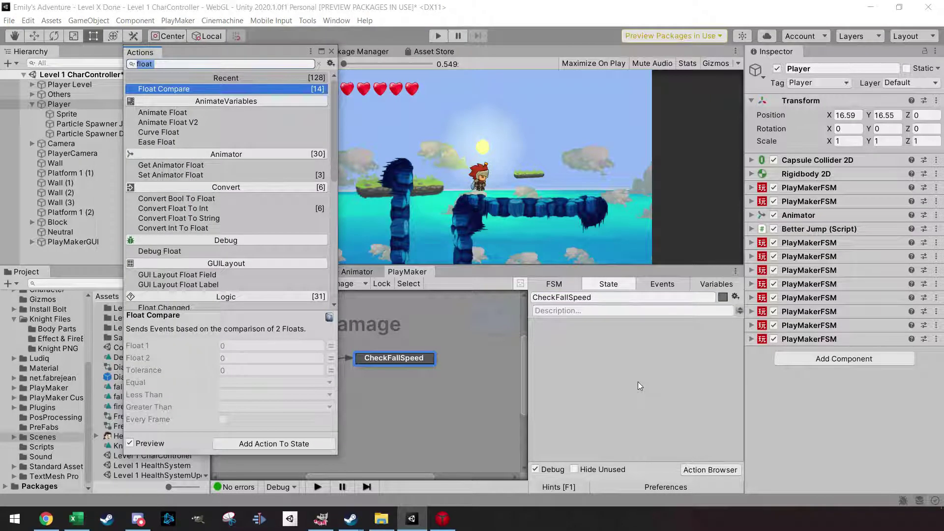
key(Return)
click(330, 51)
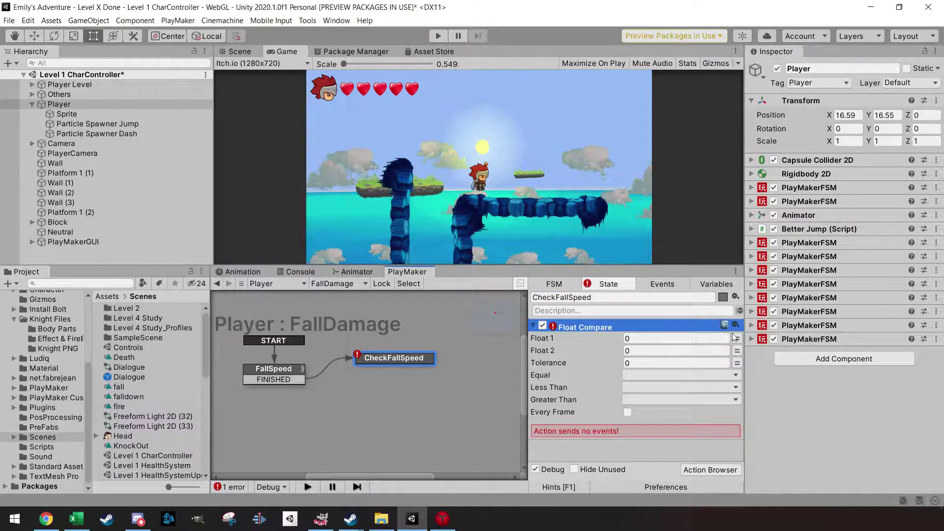
click(737, 338)
click(719, 338)
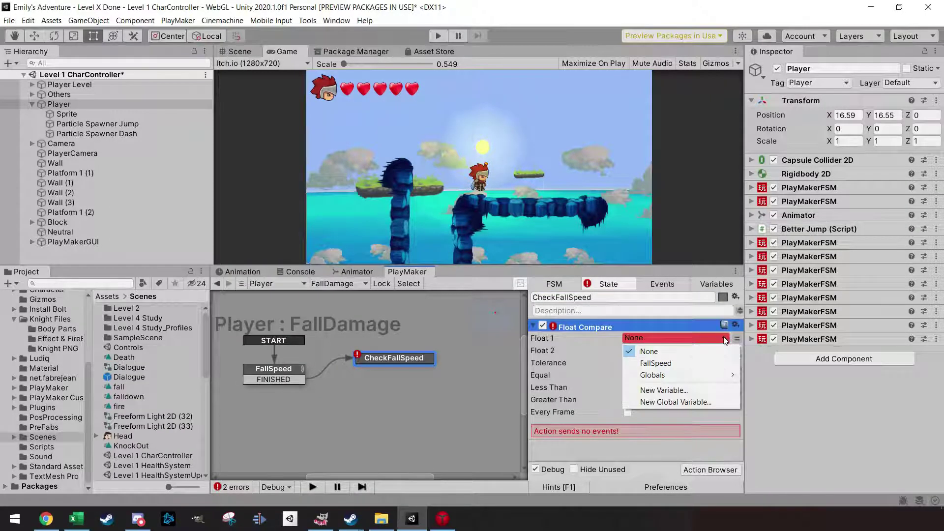
click(685, 364)
click(685, 363)
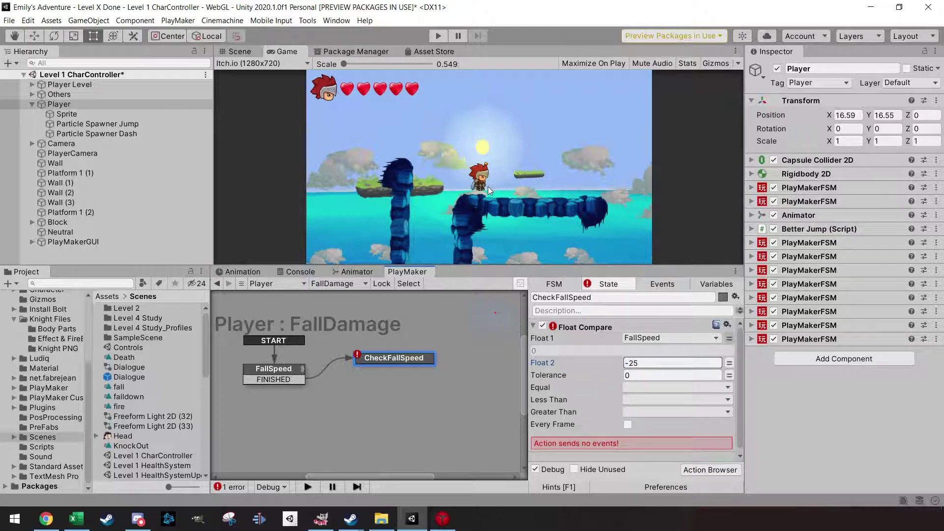
click(660, 388)
click(660, 388)
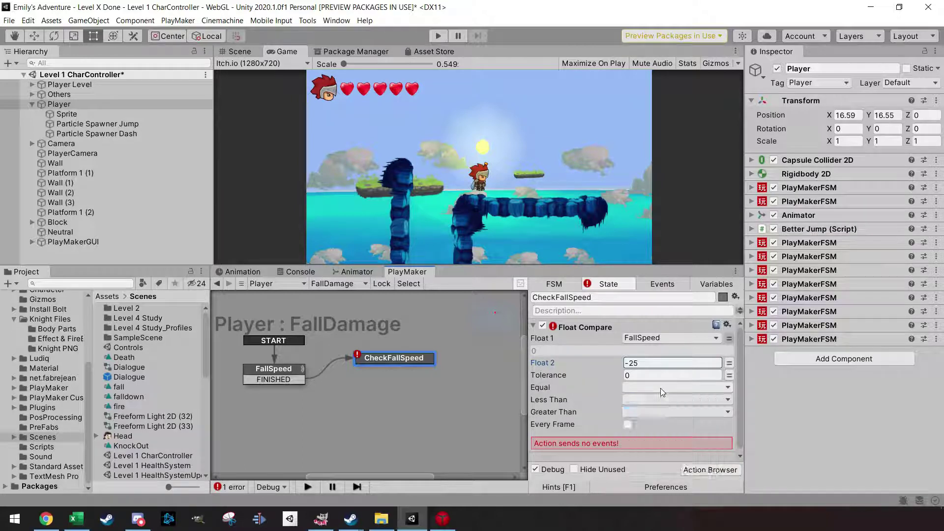
Add two events named GetDamage and GobacktoCheck to the FallDamage FSM.
click(662, 284)
click(635, 461)
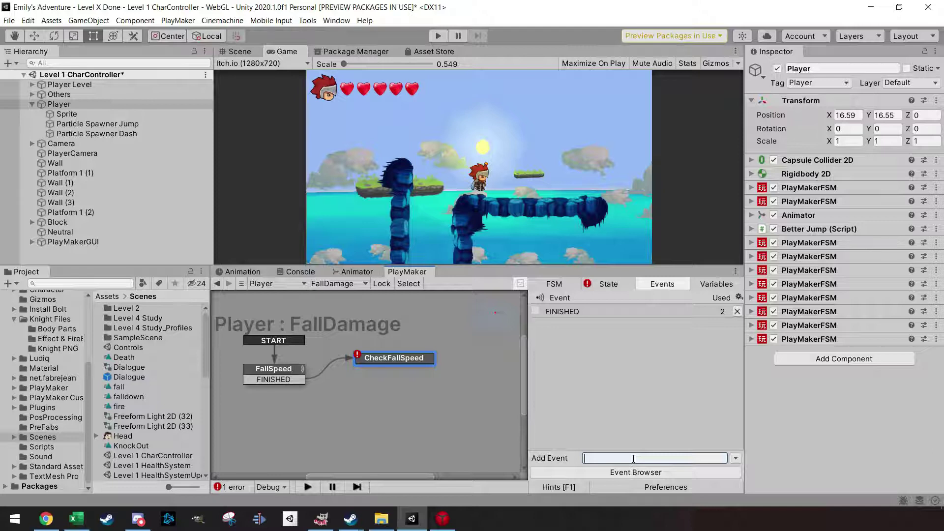
text(GetDamage)
key(Return)
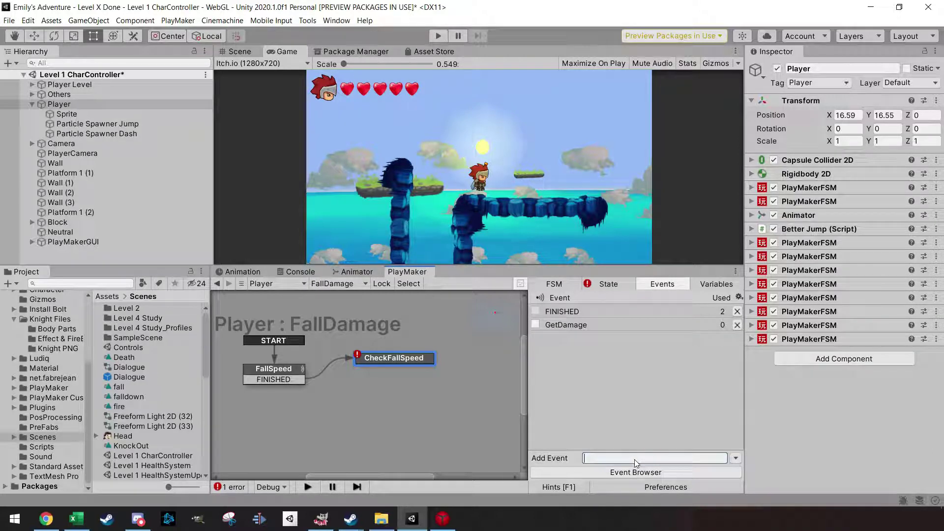
text(GobacktoCheck)
key(Return)
Give CheckFallSpeed a GobacktoCheck transition leading back to FallSpeed and a GetDamage transition leading to a new state.
right_click(427, 362)
mouse_move(474, 370)
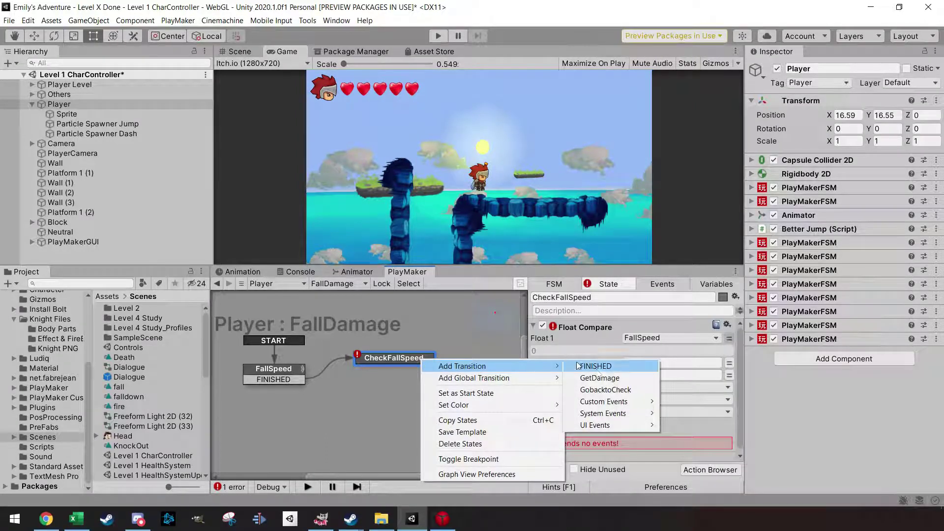
click(607, 389)
right_click(421, 362)
mouse_move(504, 369)
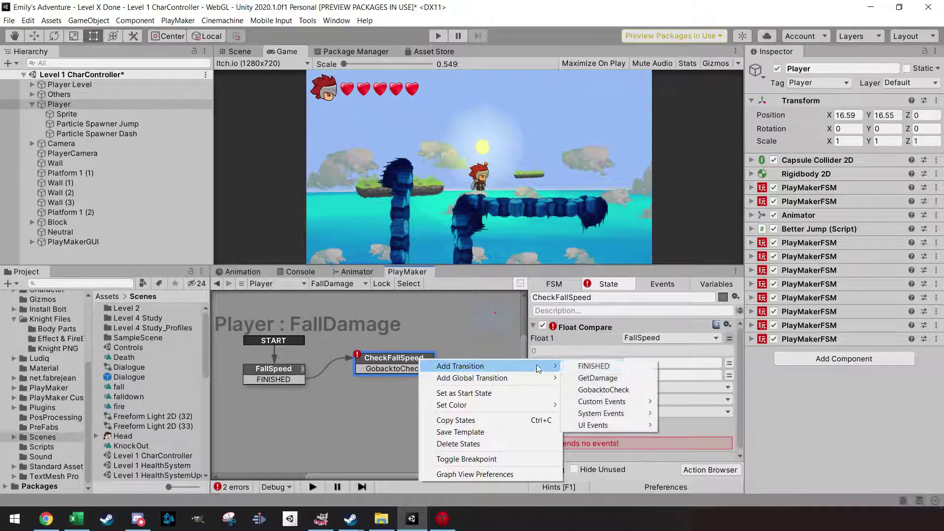
click(593, 375)
drag(383, 370, 302, 380)
drag(387, 380, 485, 428)
Make CheckFallSpeed's Float Compare send GetDamage for Equal and Less Than, and GobacktoCheck for Greater Than.
click(401, 359)
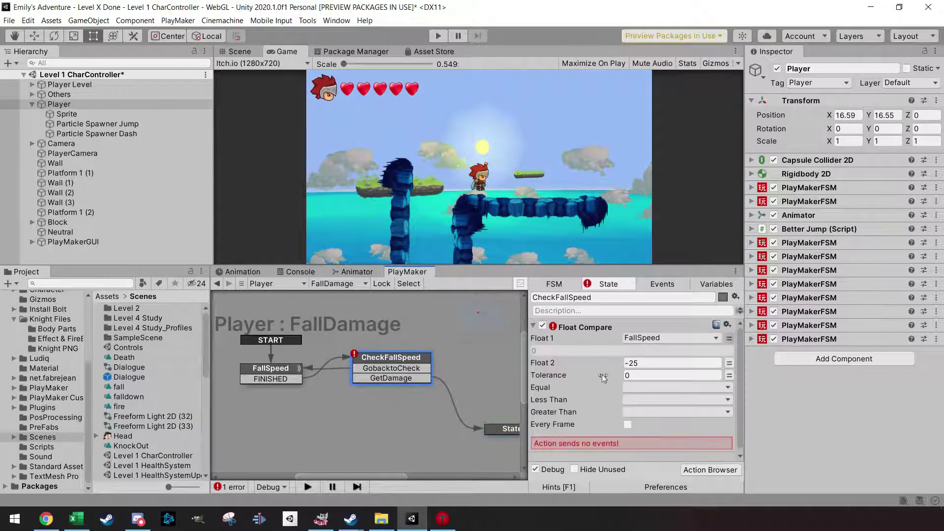
click(654, 388)
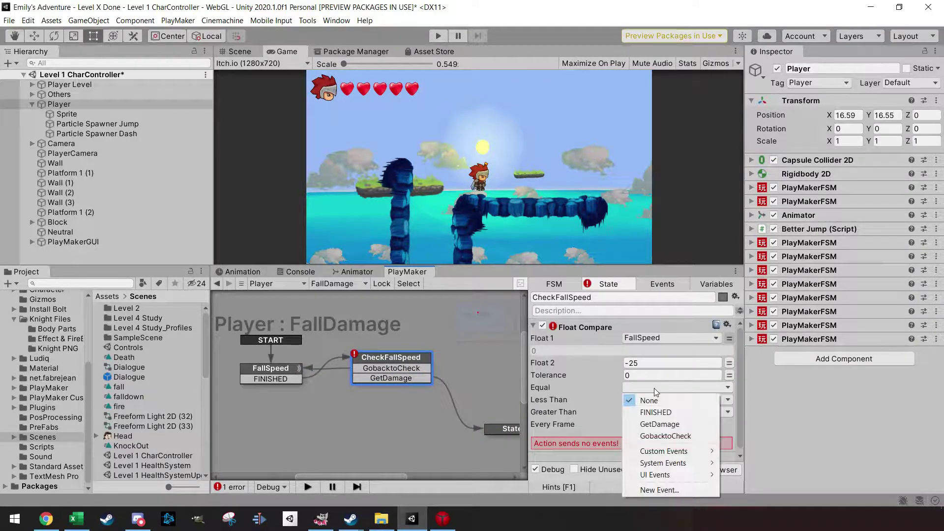
click(659, 424)
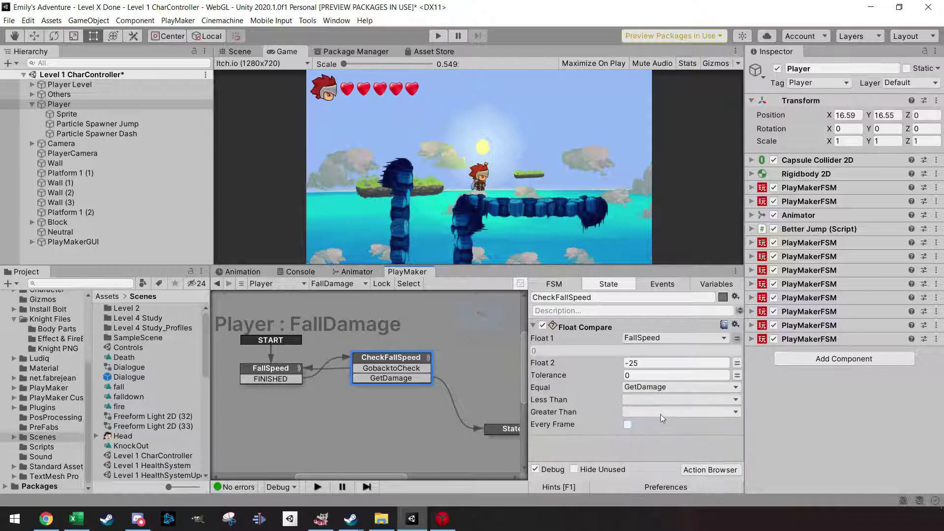
click(662, 413)
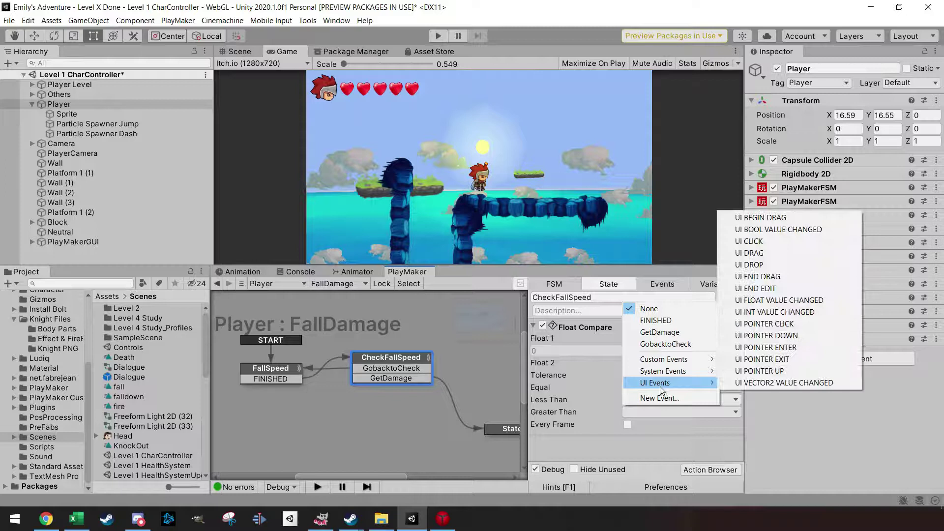
click(660, 332)
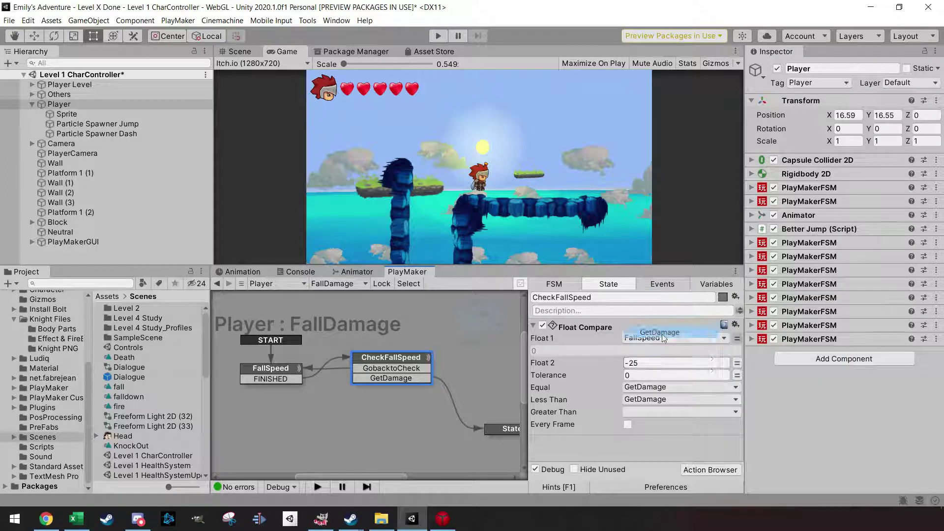
click(669, 413)
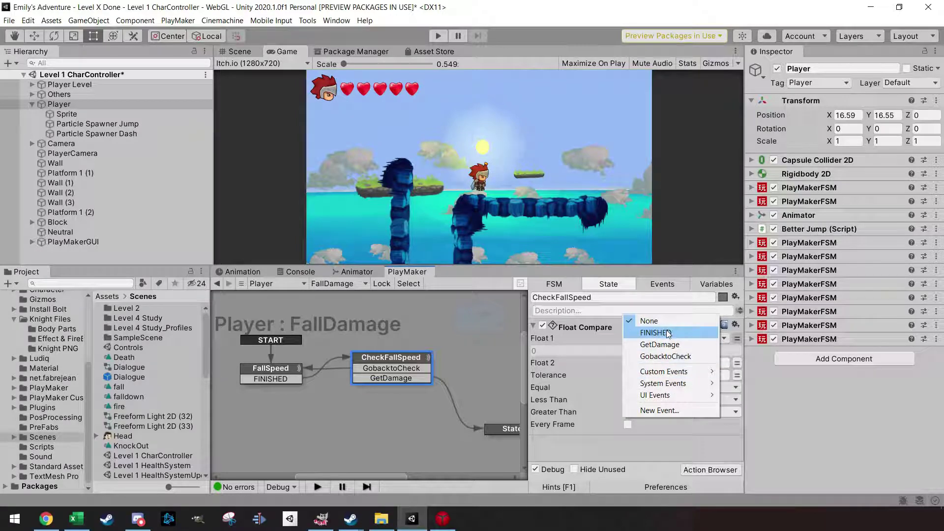
click(666, 356)
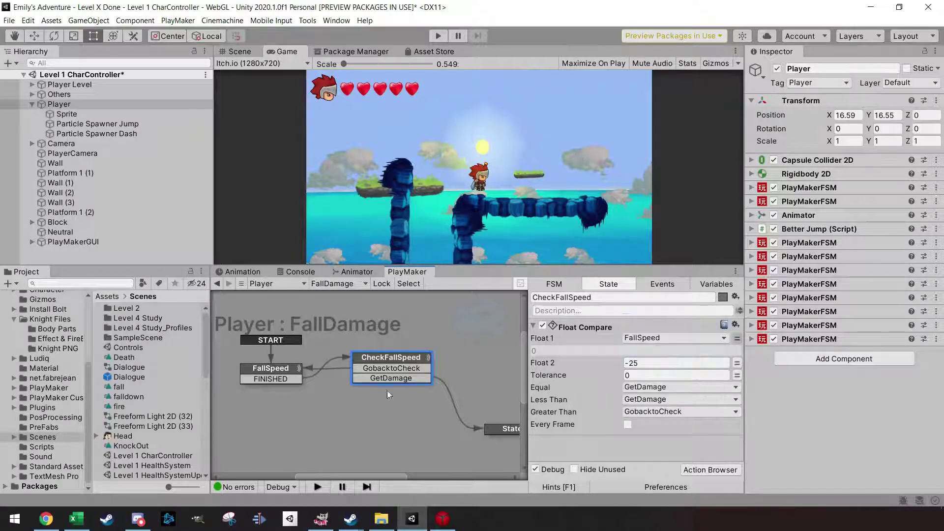
Rearrange the FallSpeed, CheckFallSpeed and State 1 states closer together in the graph.
scroll(388, 428, down, 3)
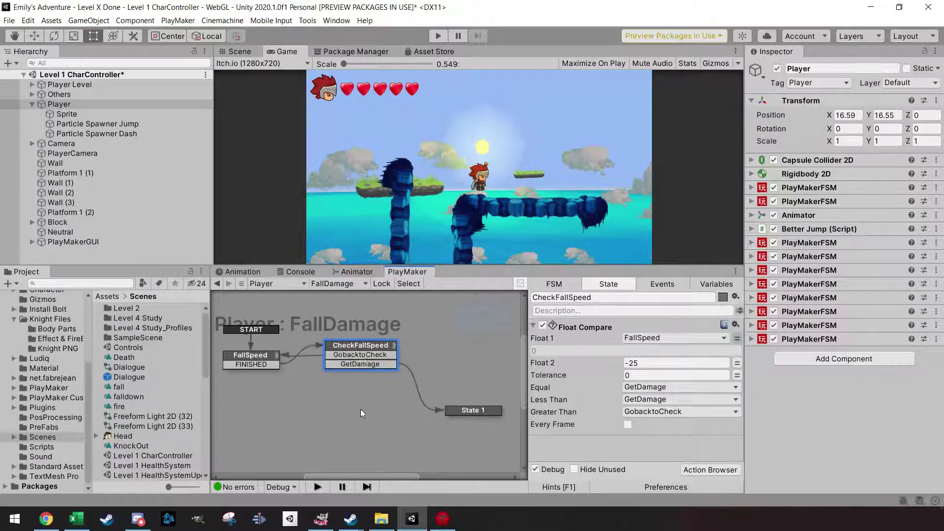
drag(371, 355, 365, 355)
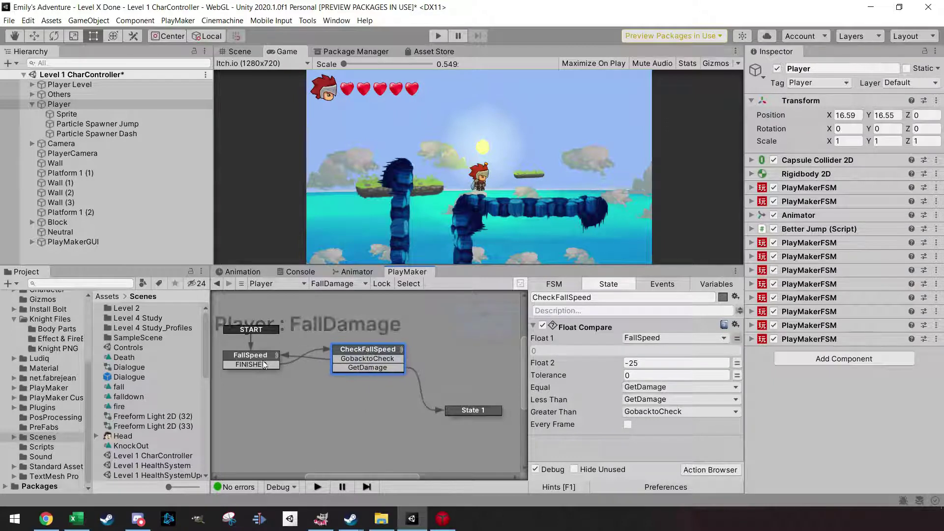
drag(264, 364, 269, 358)
drag(466, 410, 439, 411)
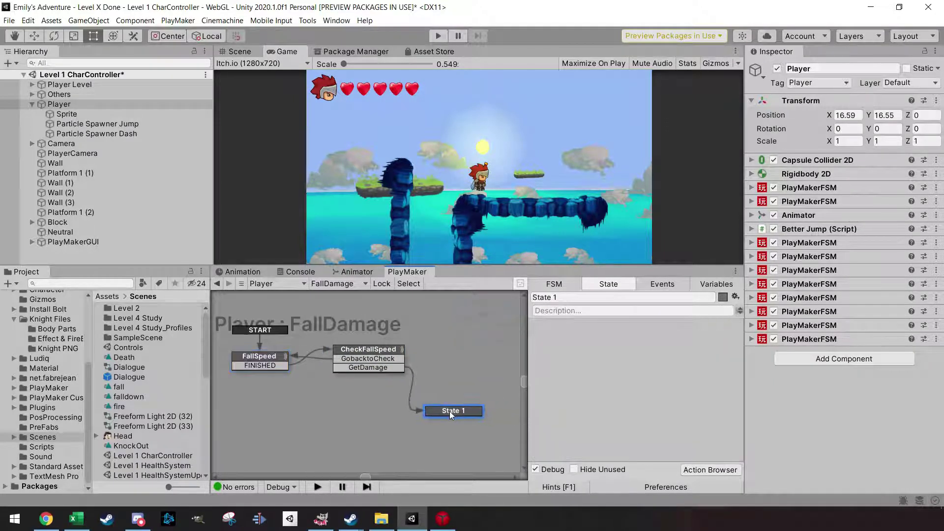
Add a Send Event action to State 1.
click(702, 471)
text(s)
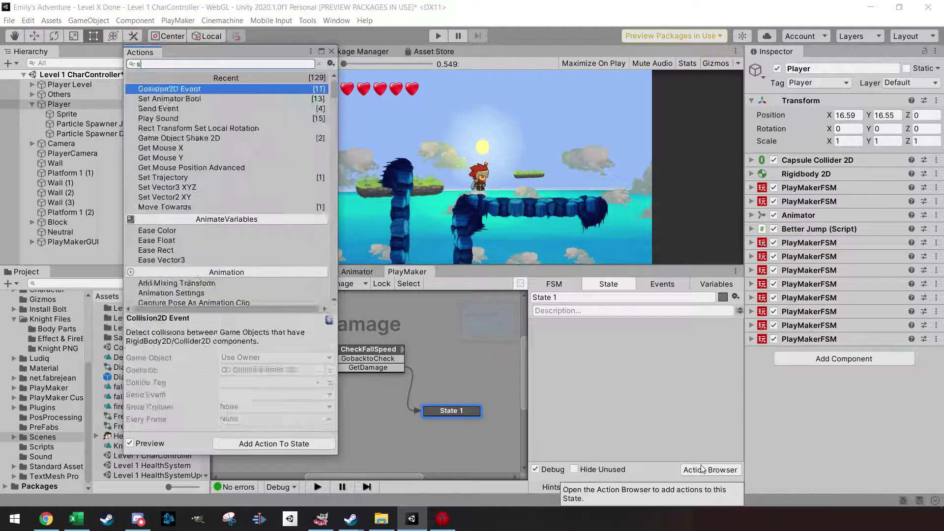
text(end)
key(Return)
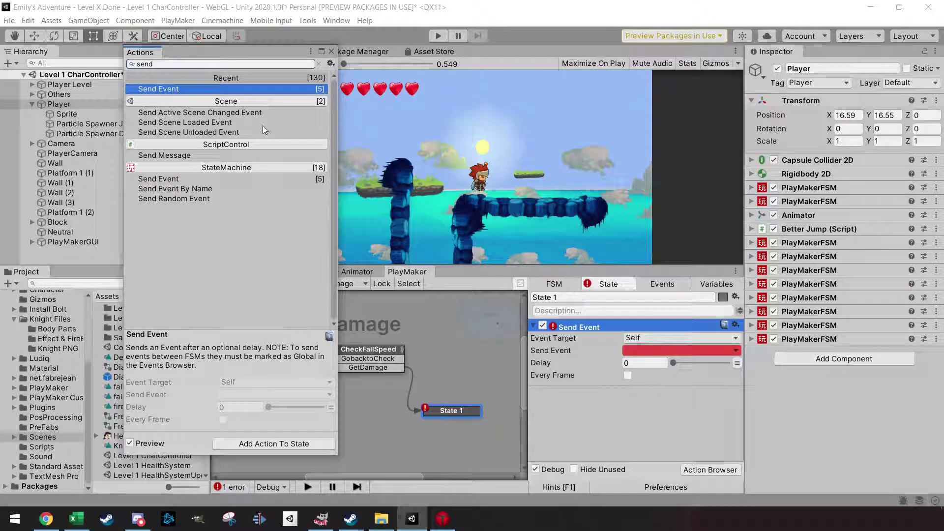
click(332, 52)
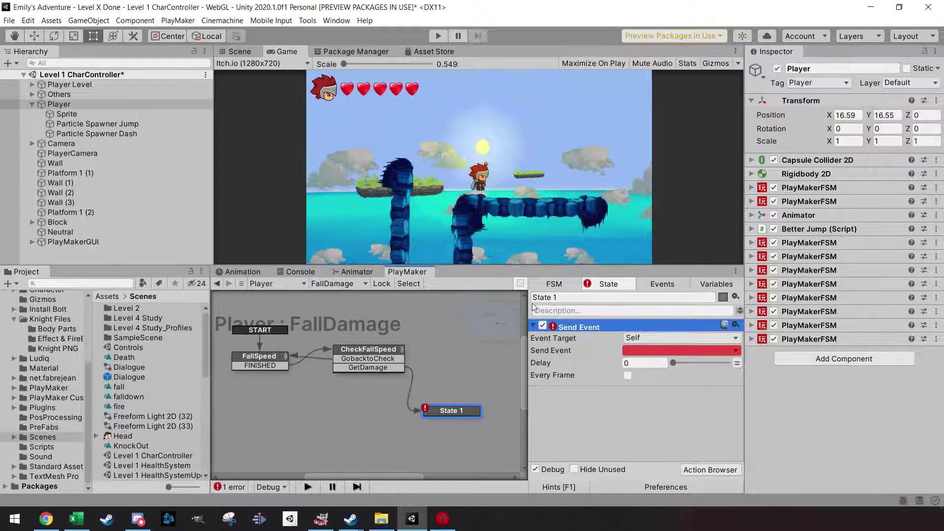
Set the Send Event target to Game Object FSM and choose the HealthSystem FSM.
click(676, 339)
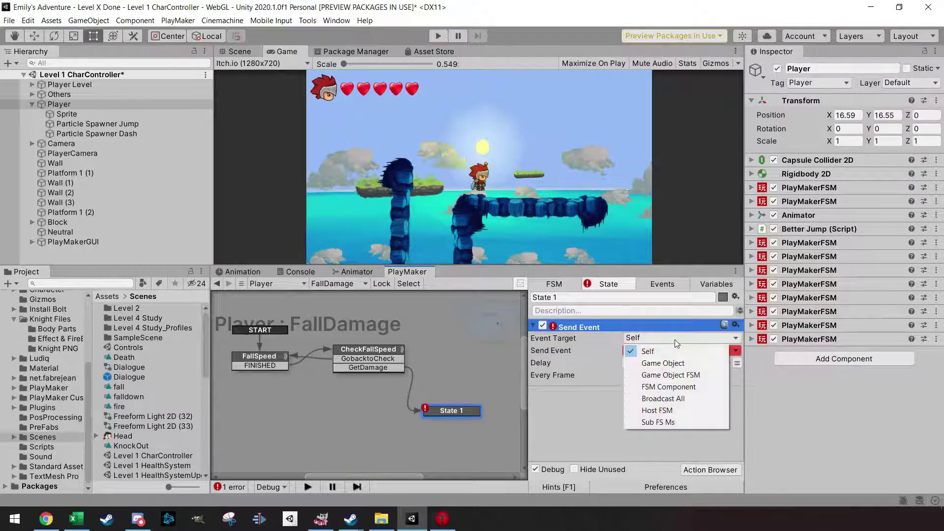
click(675, 376)
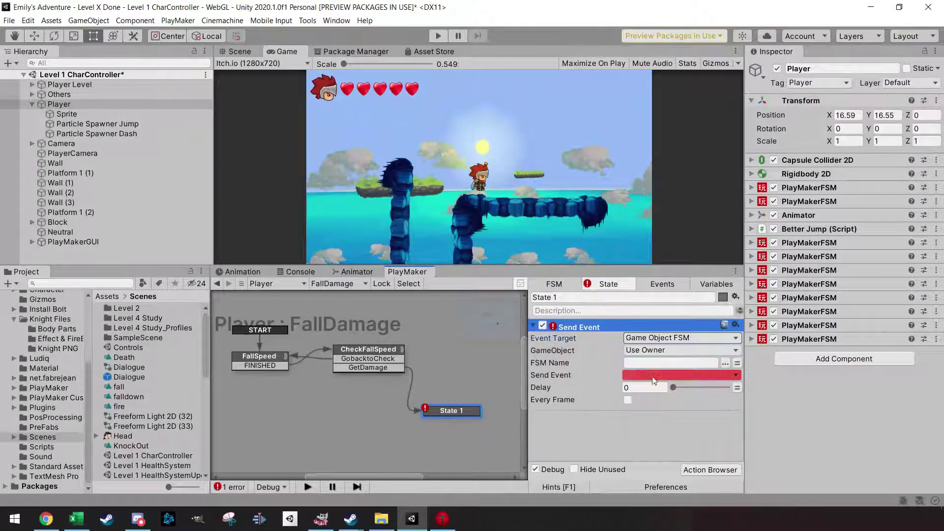
click(724, 363)
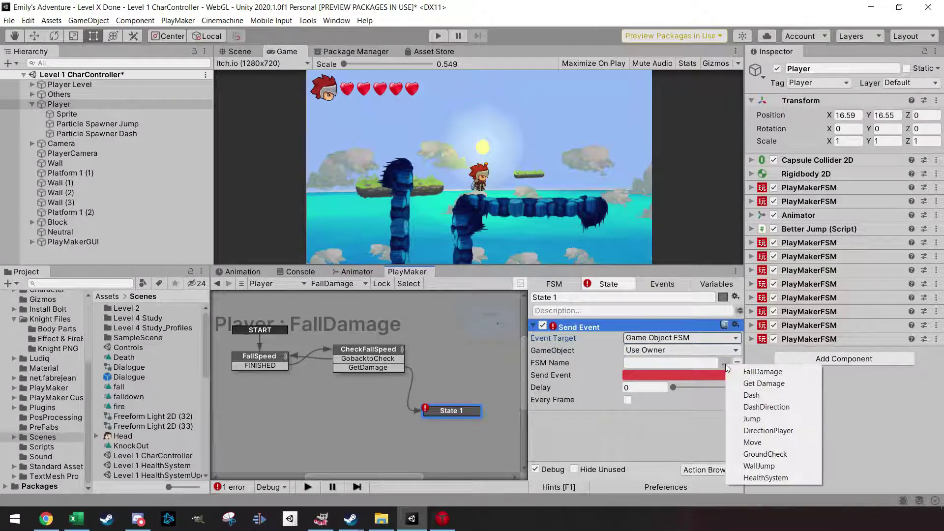
click(769, 478)
Create a new global event named FallDamage as the event the Send Event action sends.
click(641, 374)
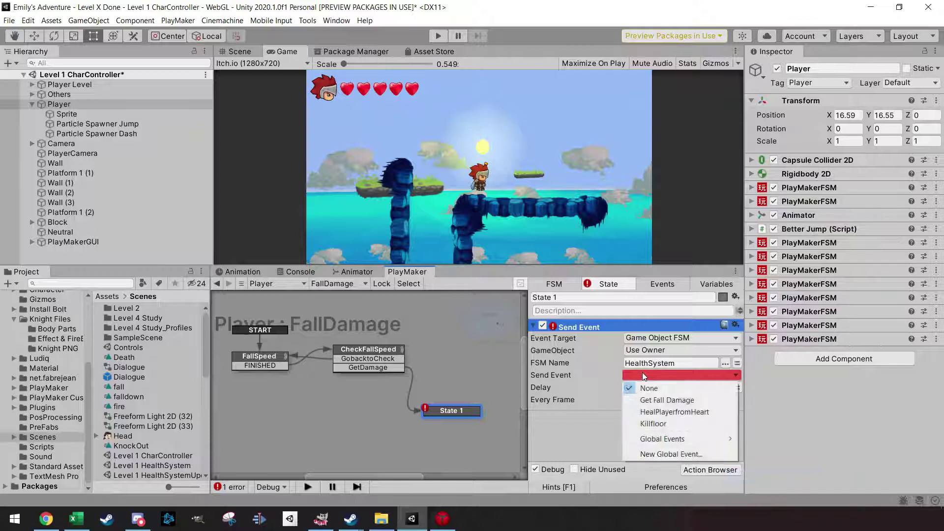
click(642, 372)
click(642, 373)
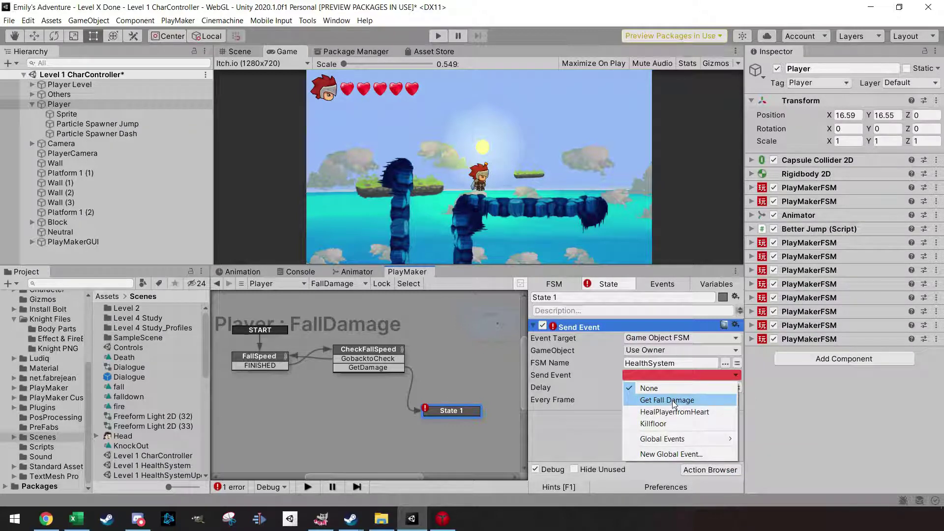
click(682, 455)
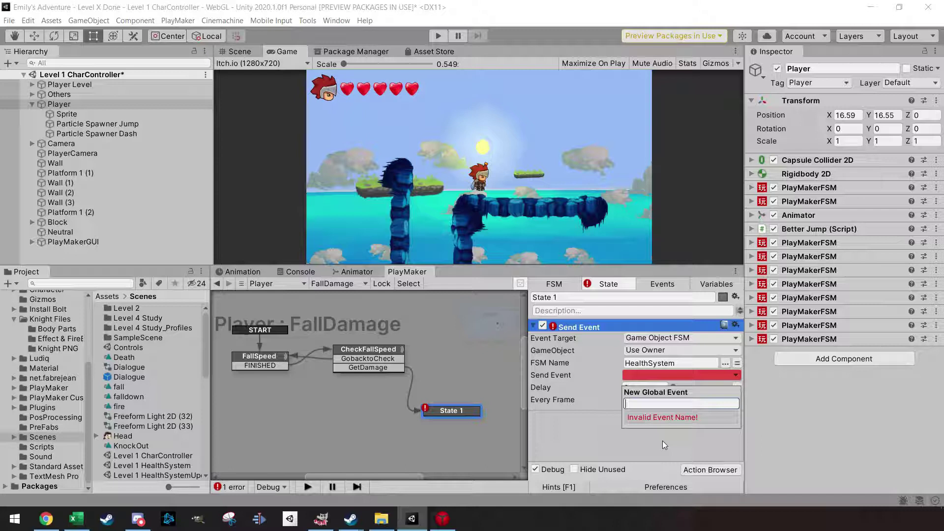
text(FallD)
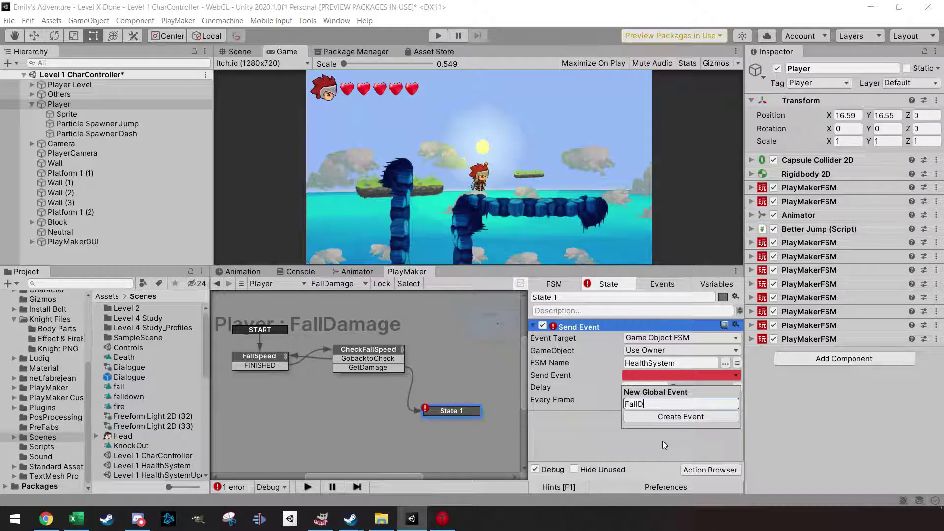
text(amage)
key(Return)
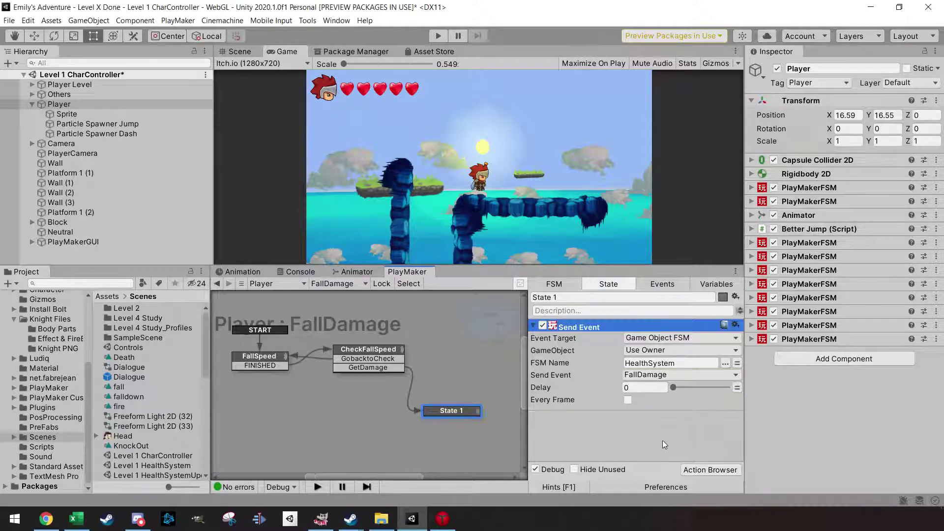
Rename State 1 as Send Event.
drag(569, 296, 501, 293)
text(Send Event)
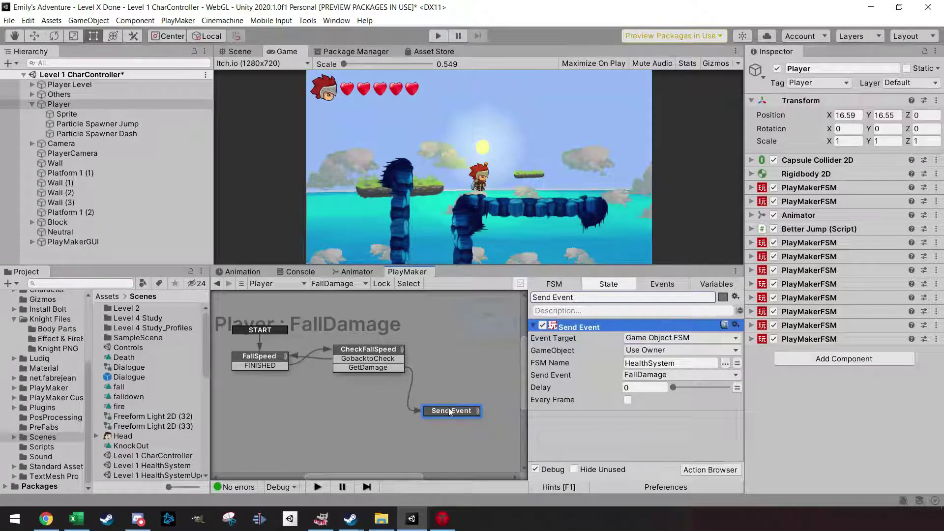
scroll(394, 337, down, 2)
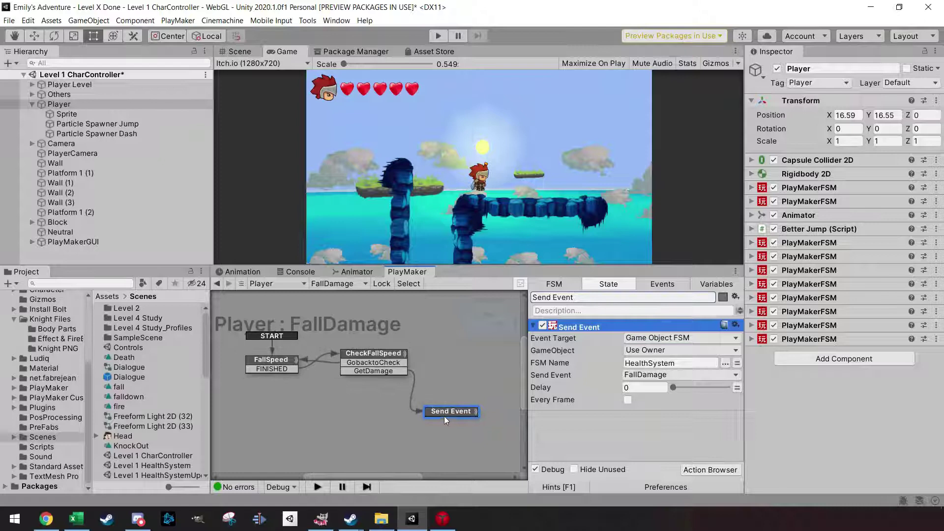
Open the HealthSystem FSM and delete State 2 together with its Get Fall Damage global transition.
click(347, 285)
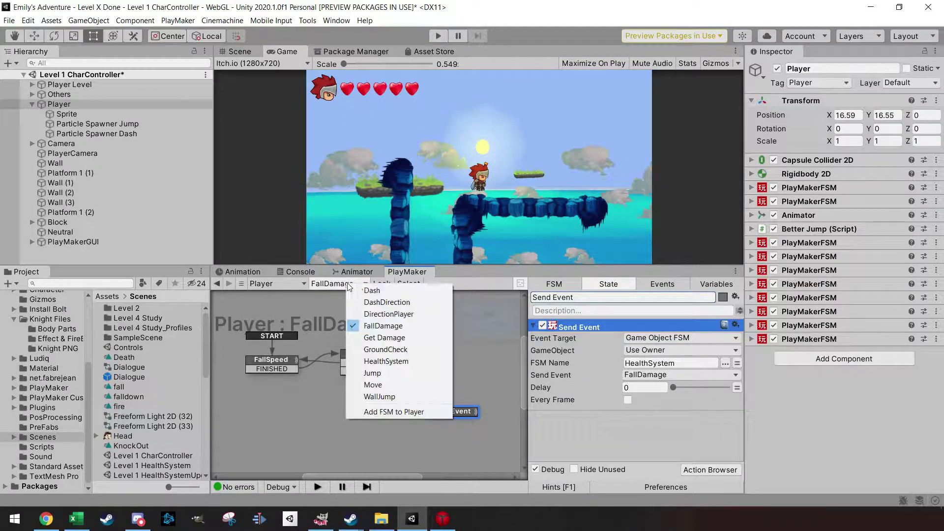
click(398, 361)
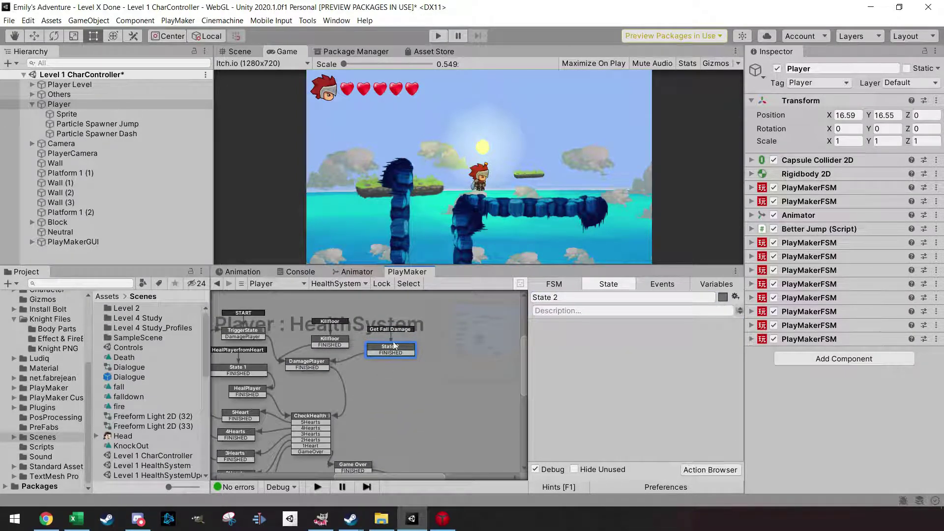
key(Delete)
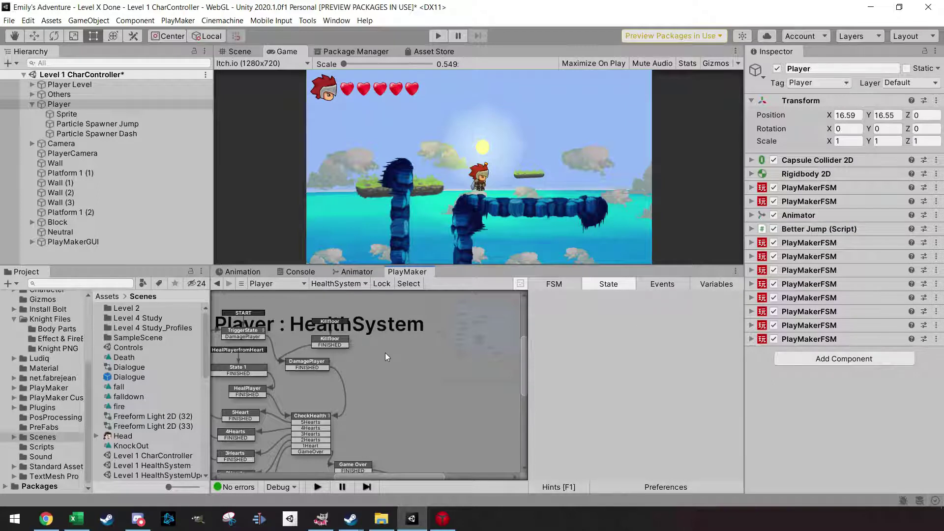
Add a new state with a FallDamage global transition to the HealthSystem FSM, beside DamagePlayer.
right_click(381, 356)
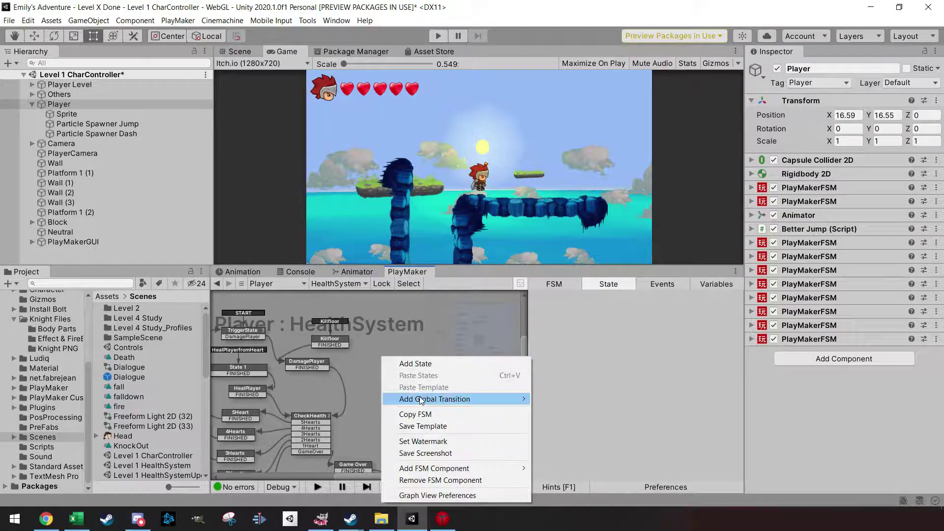
mouse_move(421, 400)
mouse_move(572, 377)
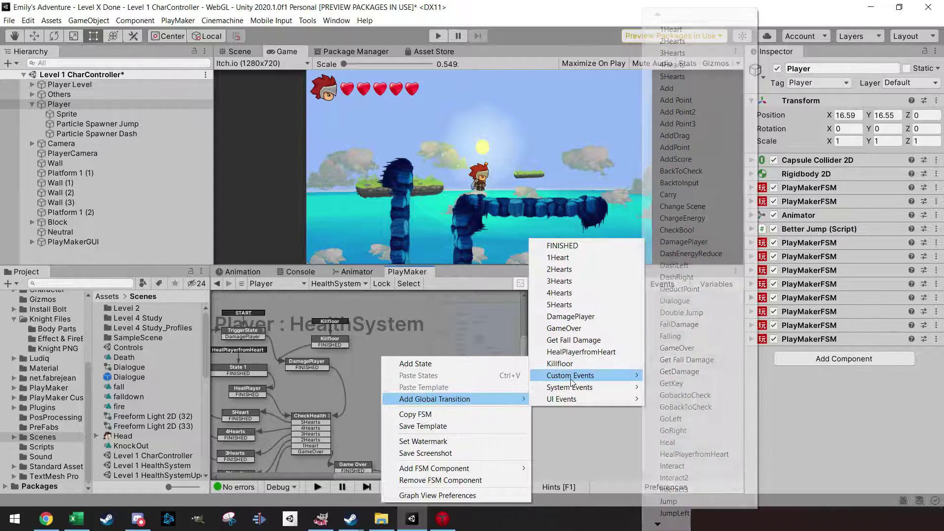
click(679, 324)
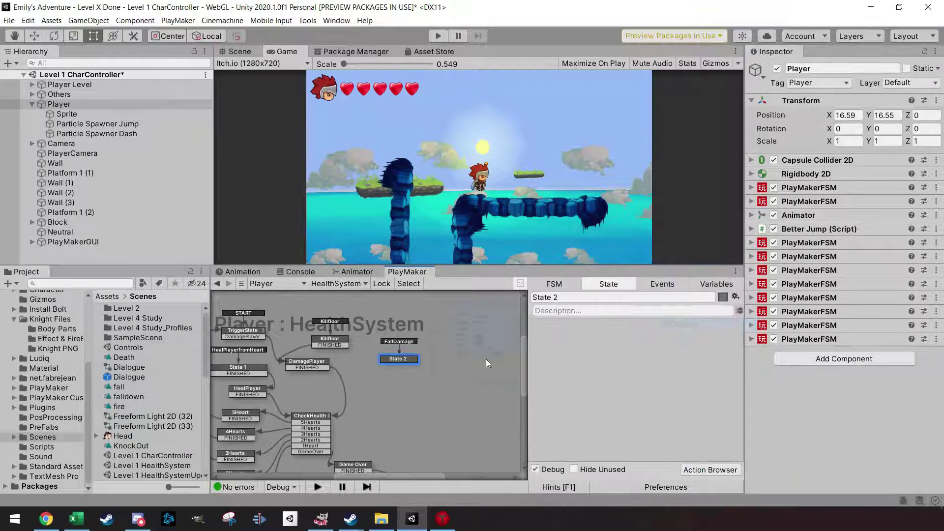
Give the FallDamage-triggered state a FINISHED transition and link it to the DamagePlayer state.
right_click(391, 358)
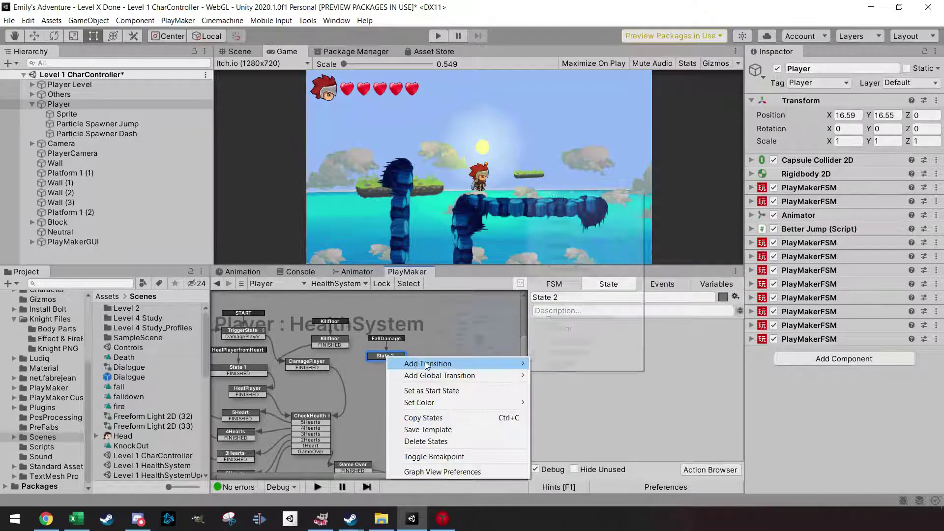
mouse_move(422, 363)
click(561, 199)
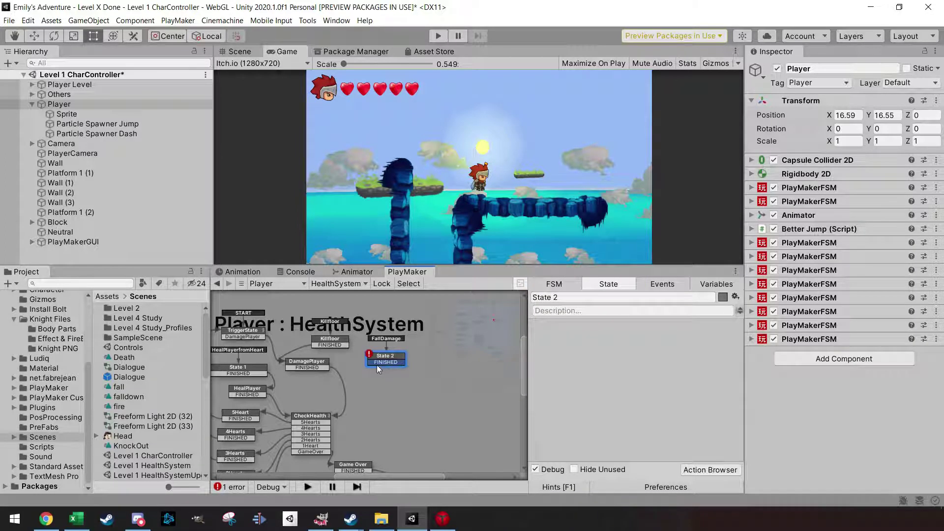
drag(324, 365, 319, 365)
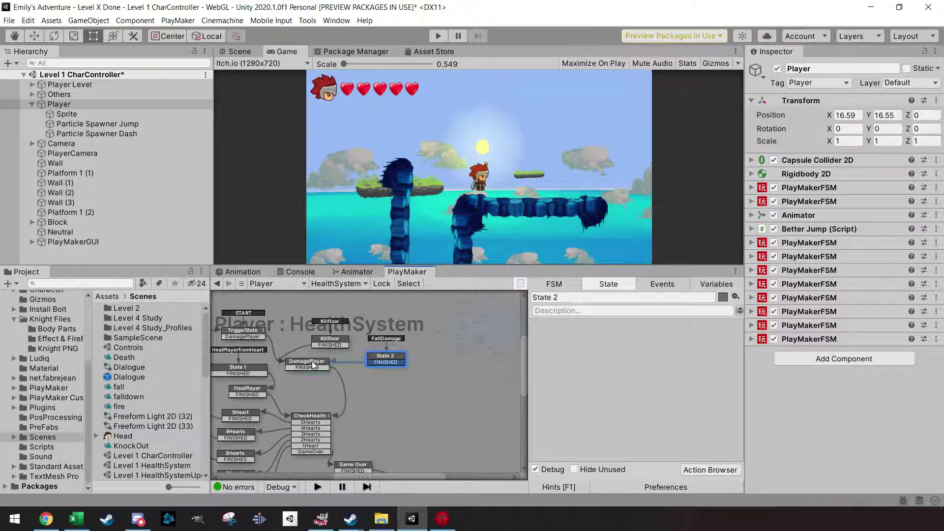
Review how the DamagePlayer state's Float Add action changes Health and how State 2 feeds into it.
click(312, 364)
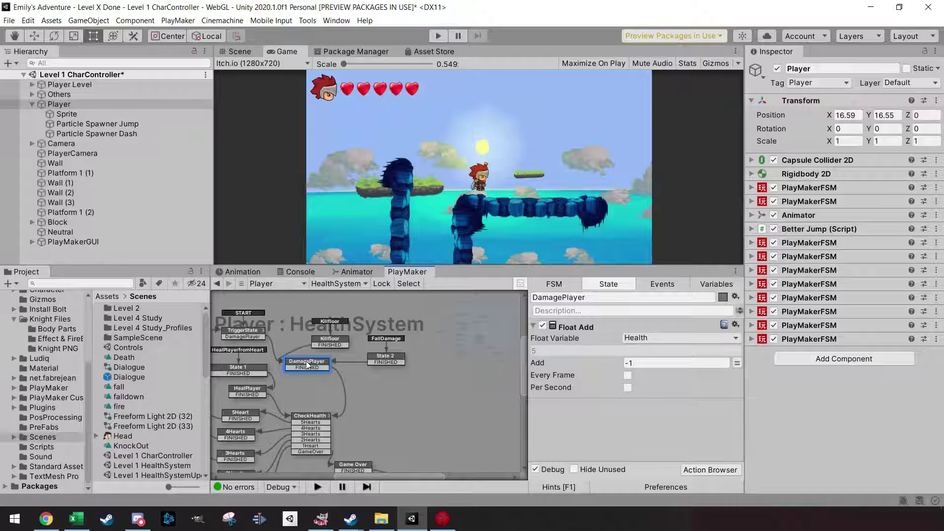
scroll(355, 395, down, 5)
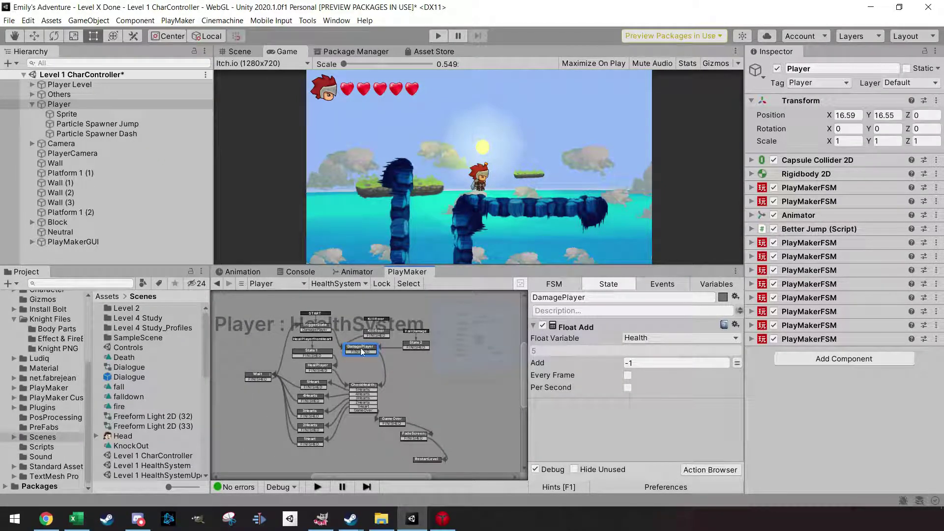
click(633, 363)
key(Return)
drag(413, 347, 409, 345)
click(358, 350)
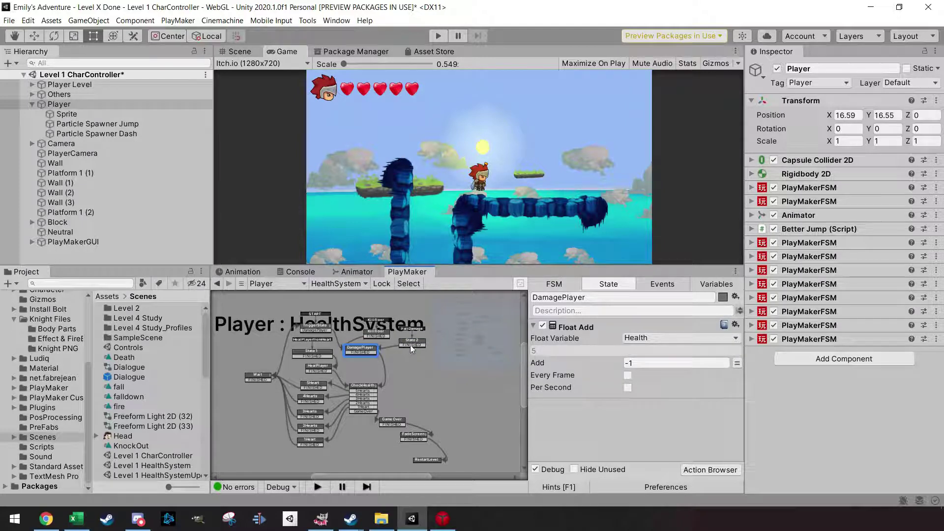
click(636, 363)
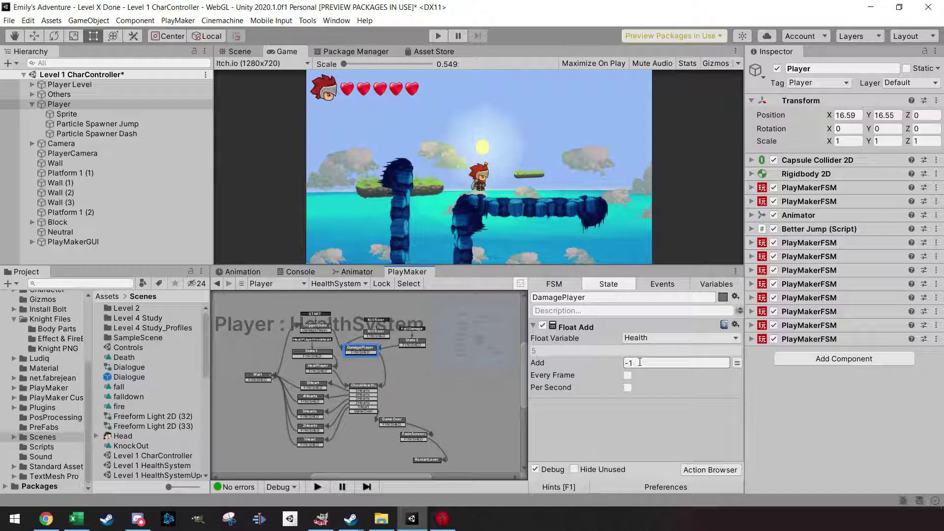
key(Return)
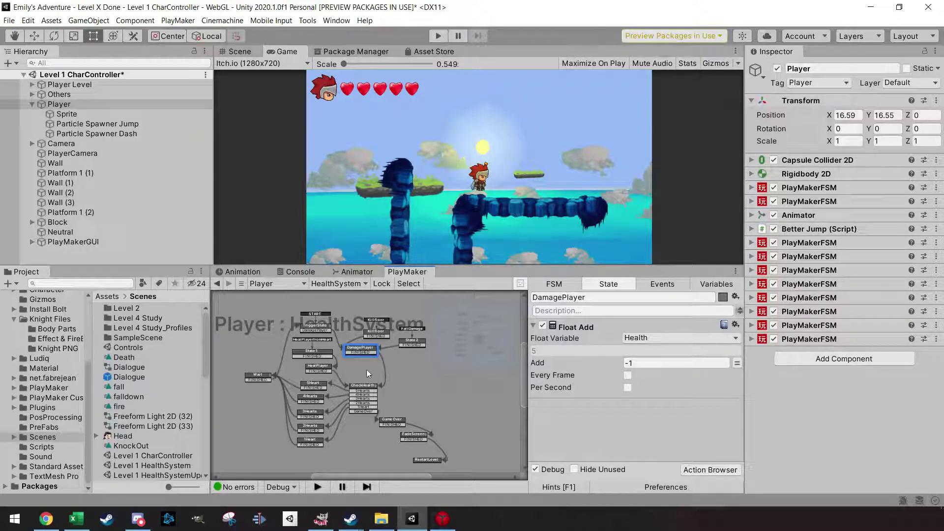
click(405, 345)
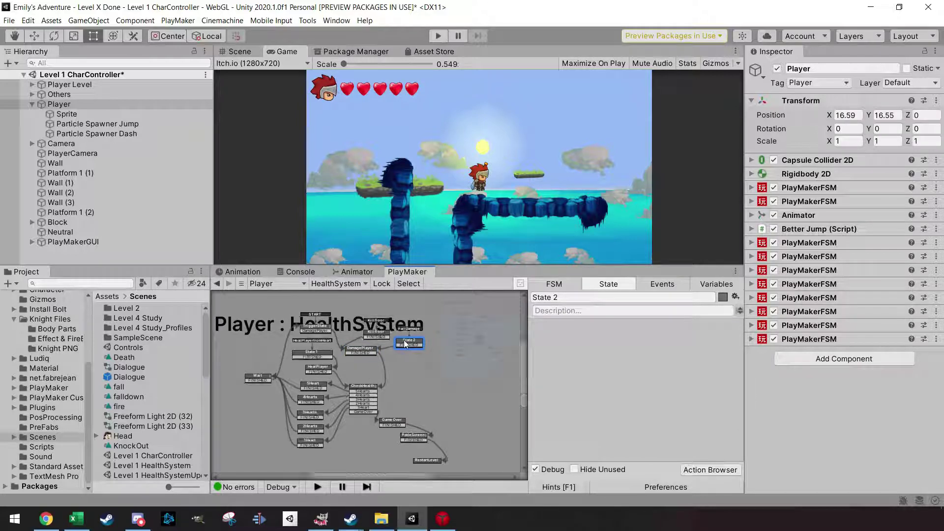
drag(406, 344, 408, 346)
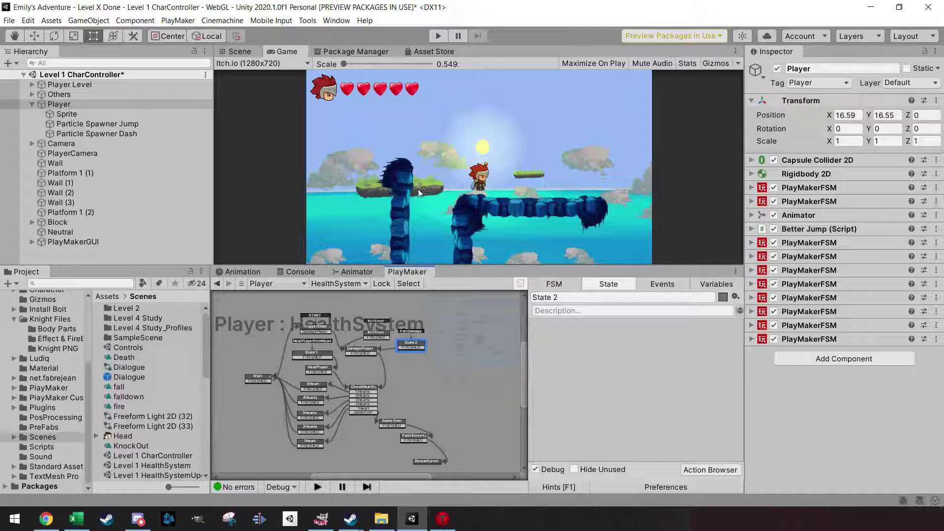
Return to the FallDamage FSM and add a FINISHED transition from Send Event to a new state below it.
click(357, 286)
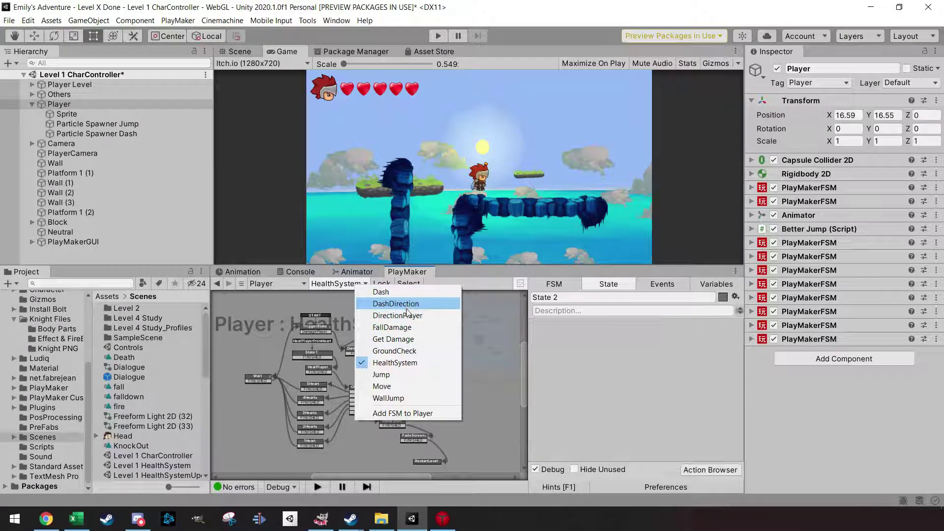
click(408, 326)
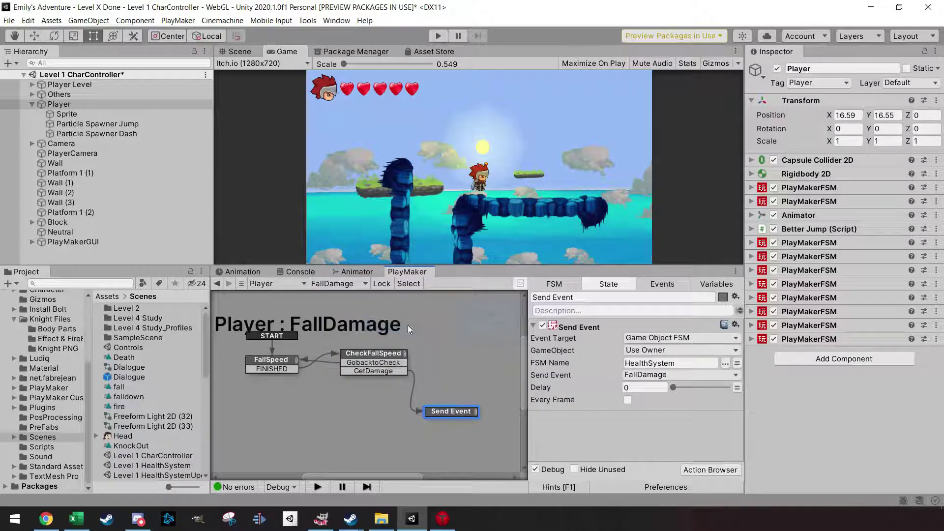
right_click(449, 415)
mouse_move(486, 296)
click(614, 297)
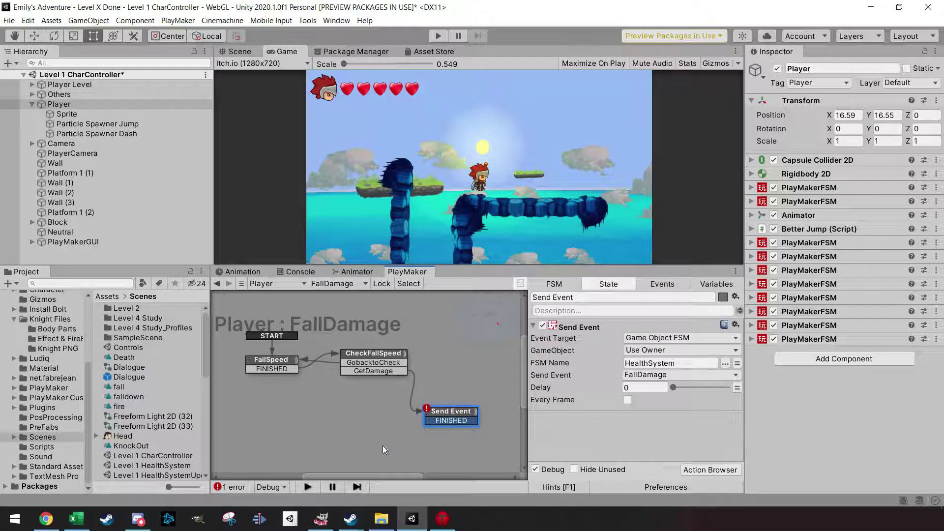
middle_drag(382, 445, 393, 427)
drag(447, 403, 381, 420)
Name the new state Effects and arrange it below and to the left of Send Event.
click(541, 297)
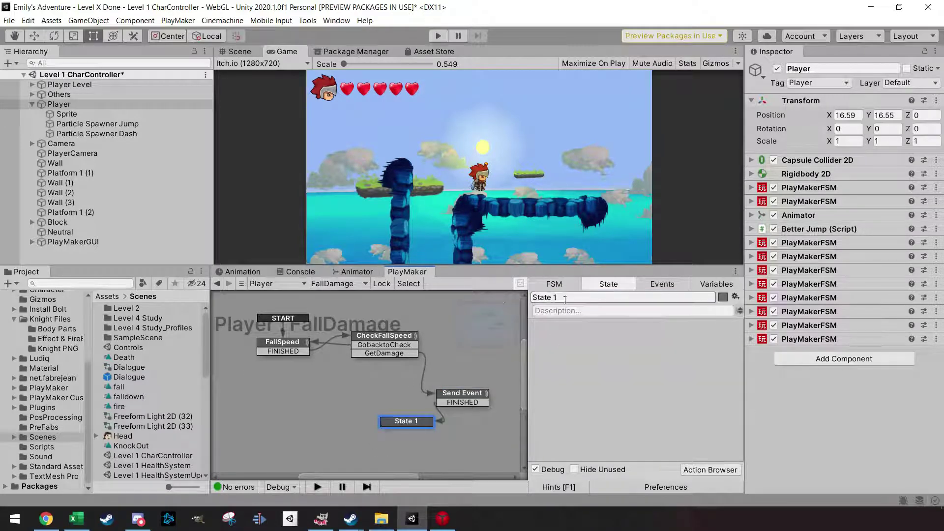
text(Effects)
drag(413, 426, 397, 419)
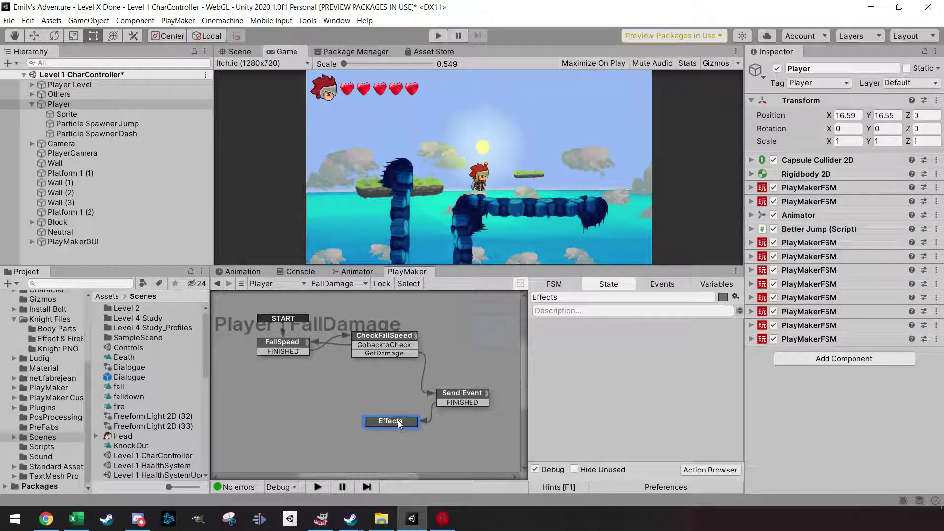
click(460, 393)
click(401, 423)
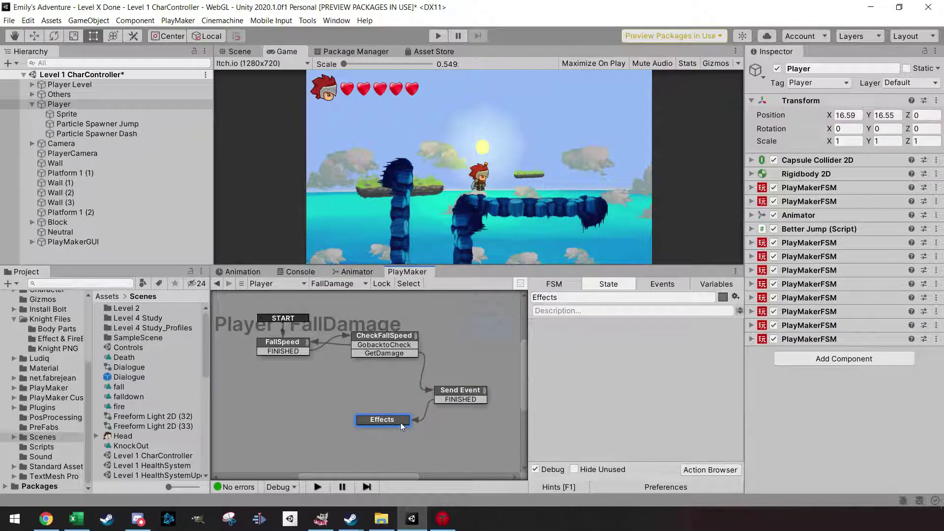
Add a Set Animator Bool action to the Effects state.
click(703, 469)
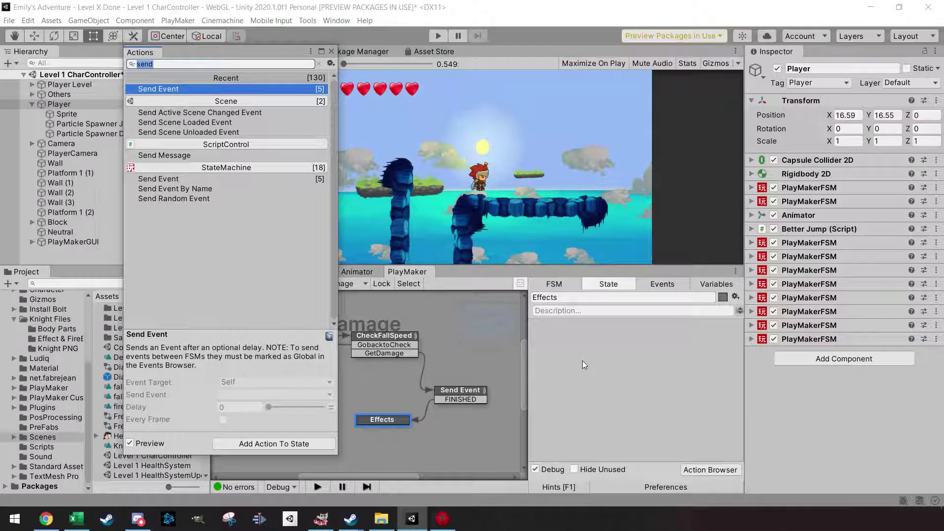
text(set)
key(Return)
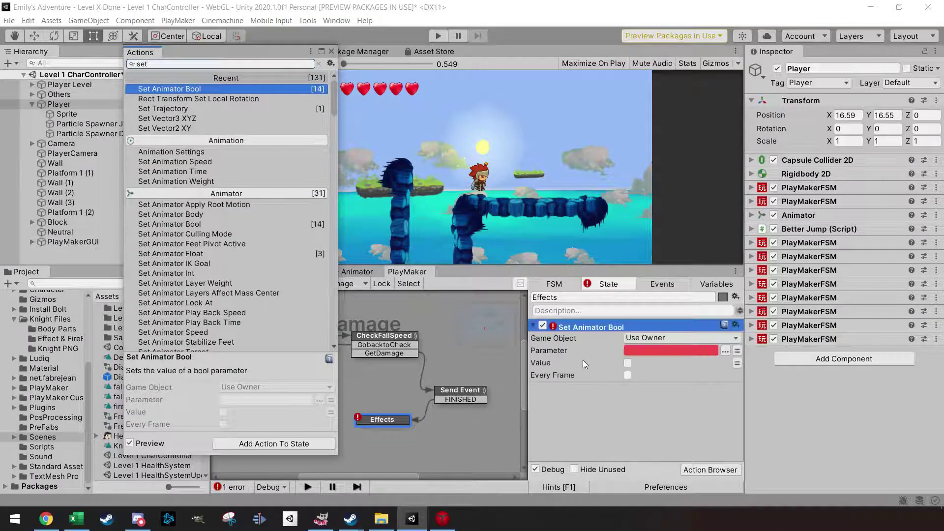
click(330, 51)
Target the Set Animator Bool action at the Sprite object, choose the Dizzy parameter and set its value to true.
click(690, 339)
click(692, 363)
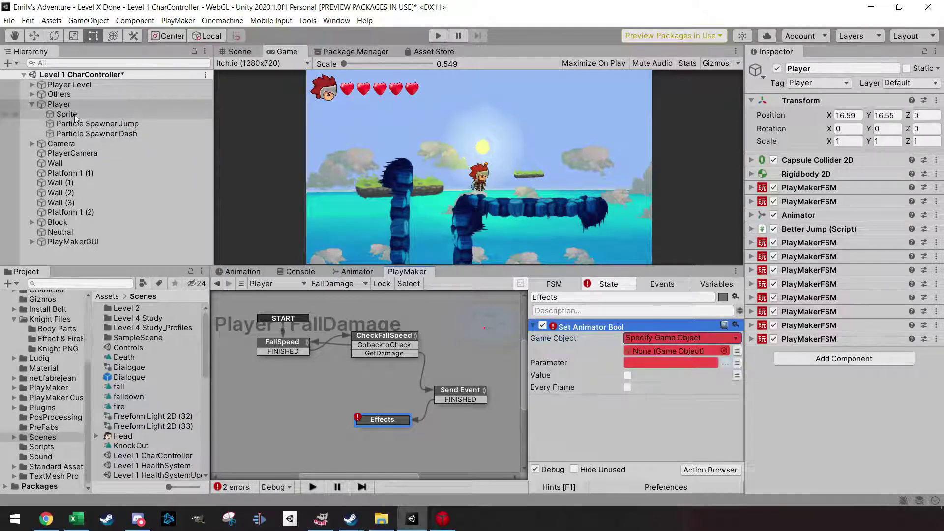
drag(573, 344, 648, 350)
click(725, 364)
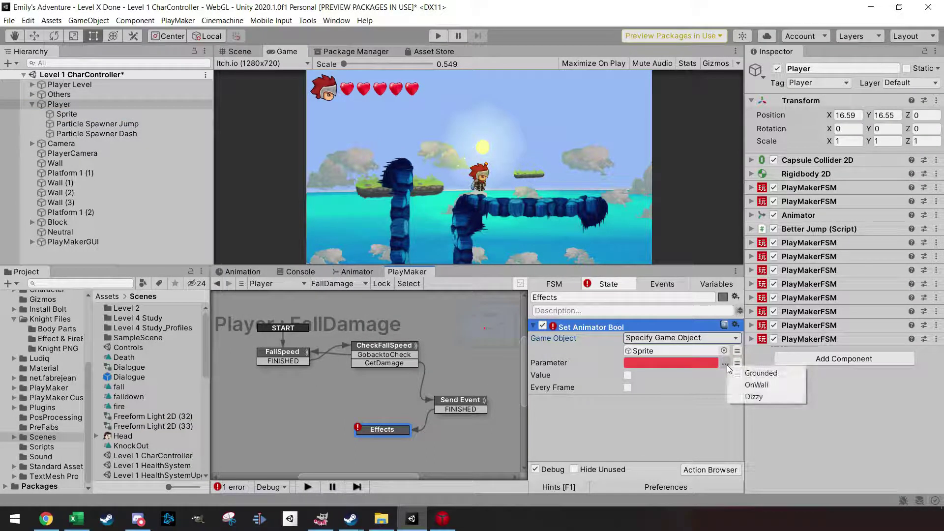
click(753, 397)
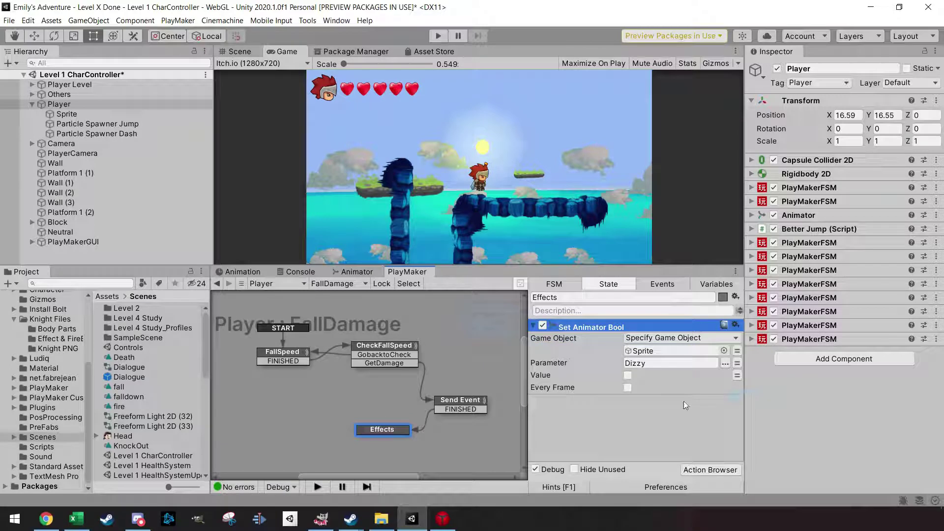
click(627, 376)
Add Create Object and Play Sound actions to the Effects state.
click(710, 469)
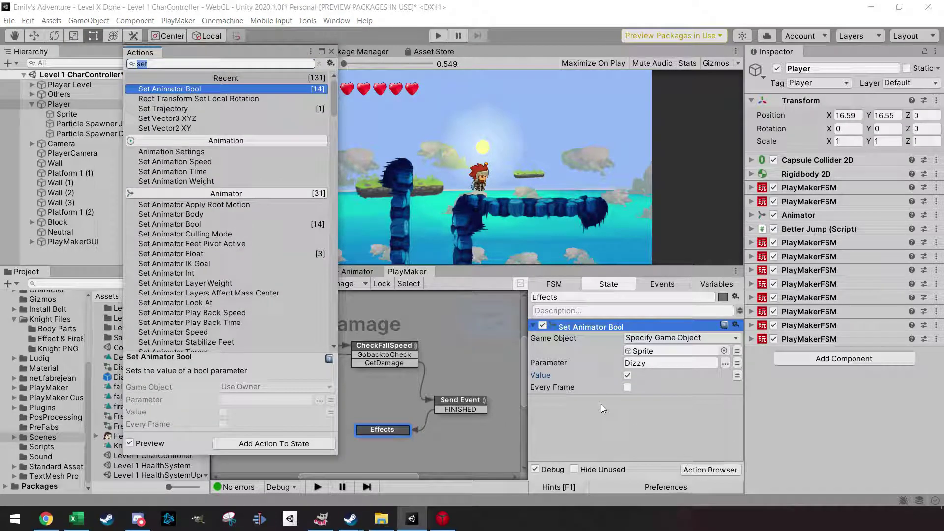
text(create)
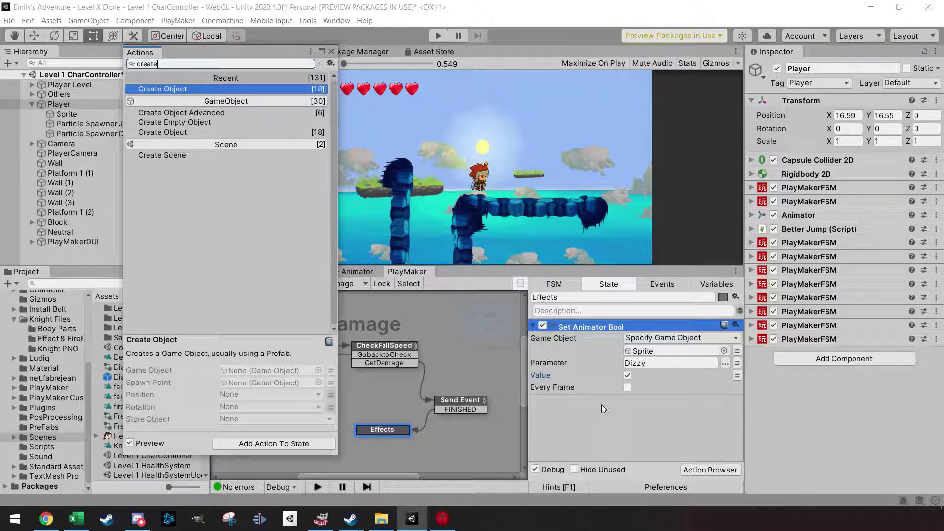
key(Return)
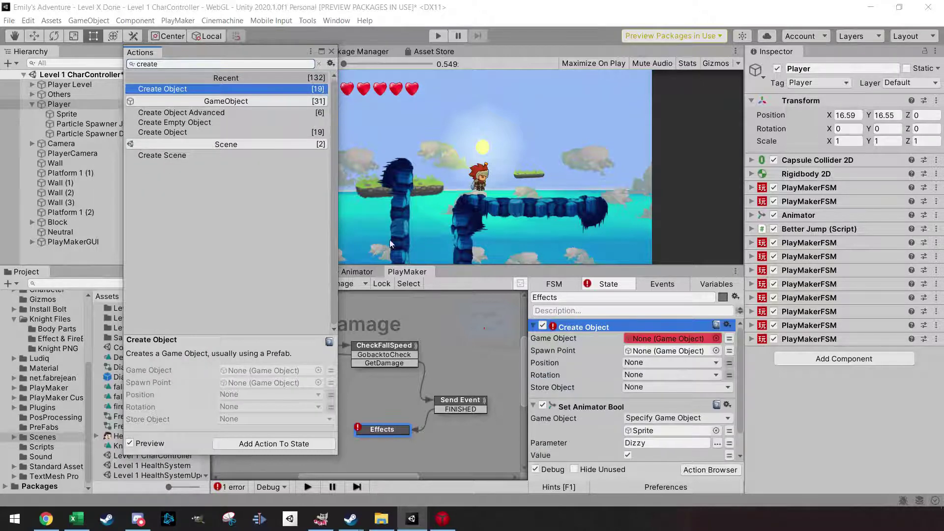
click(130, 63)
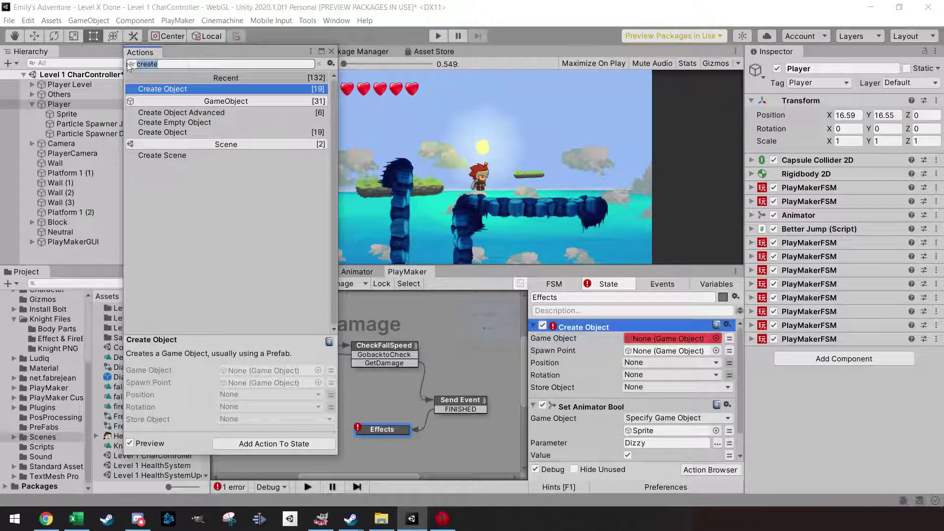
text(play)
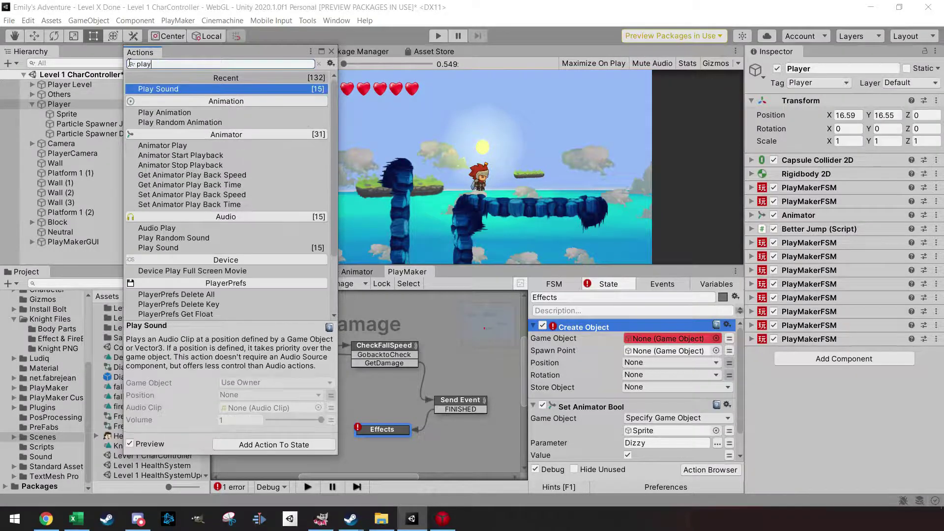
key(Return)
click(332, 51)
Assign the Player object as the Spawn Point of the Create Object action.
scroll(605, 423, down, 2)
scroll(602, 417, up, 1)
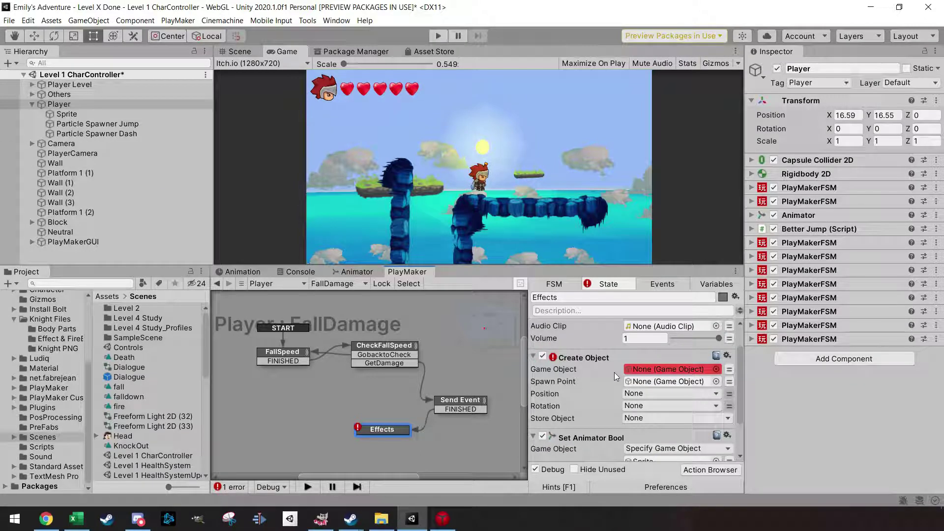
drag(59, 104, 646, 398)
scroll(607, 397, down, 1)
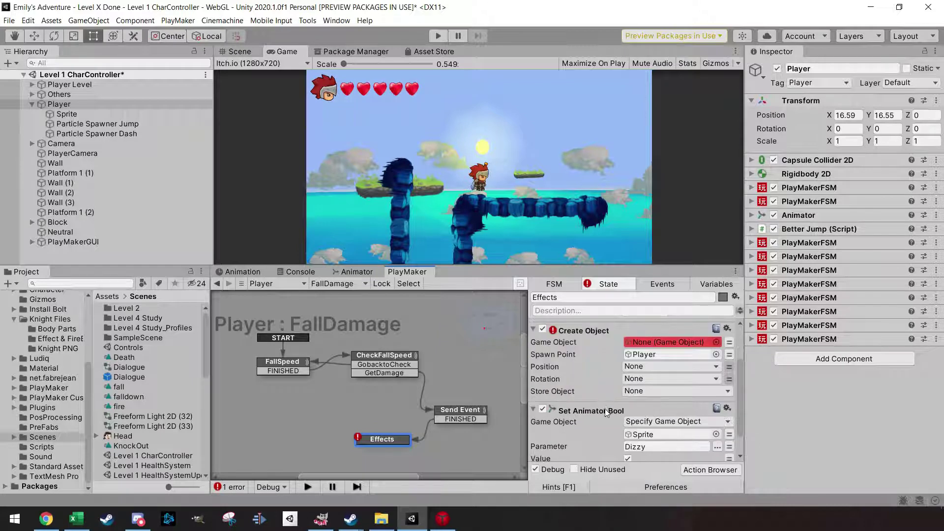
scroll(606, 412, down, 1)
scroll(609, 410, up, 2)
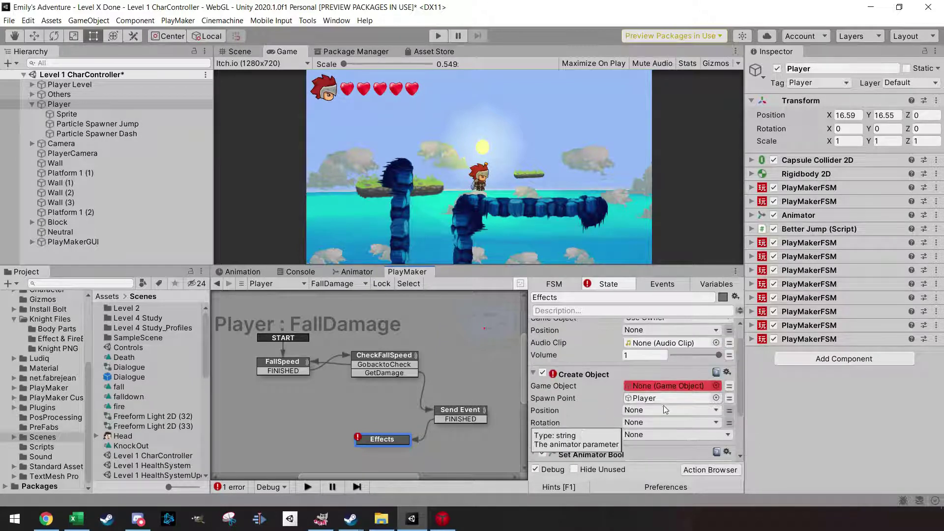
Assign the Hit_Hurt17 sound as the Play Sound action's audio clip and set its volume to 0.8.
scroll(597, 400, up, 1)
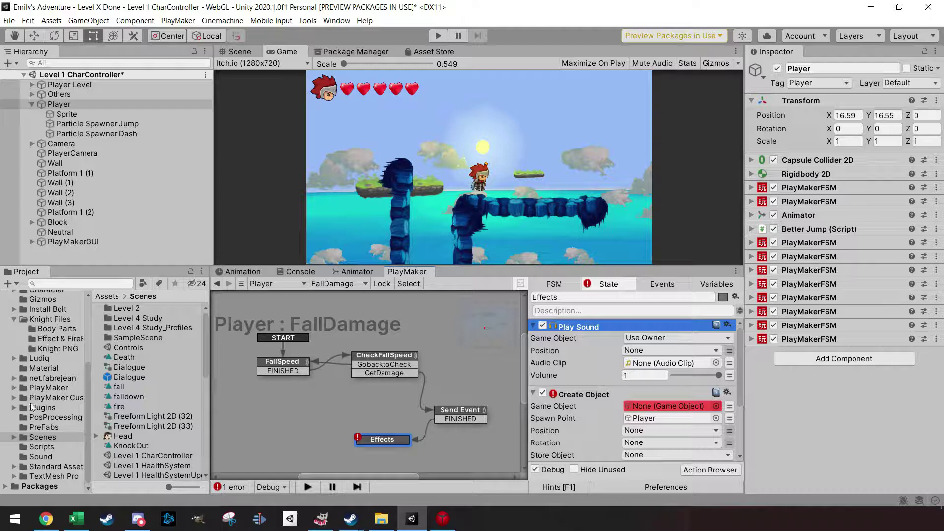
click(43, 457)
drag(146, 446, 648, 410)
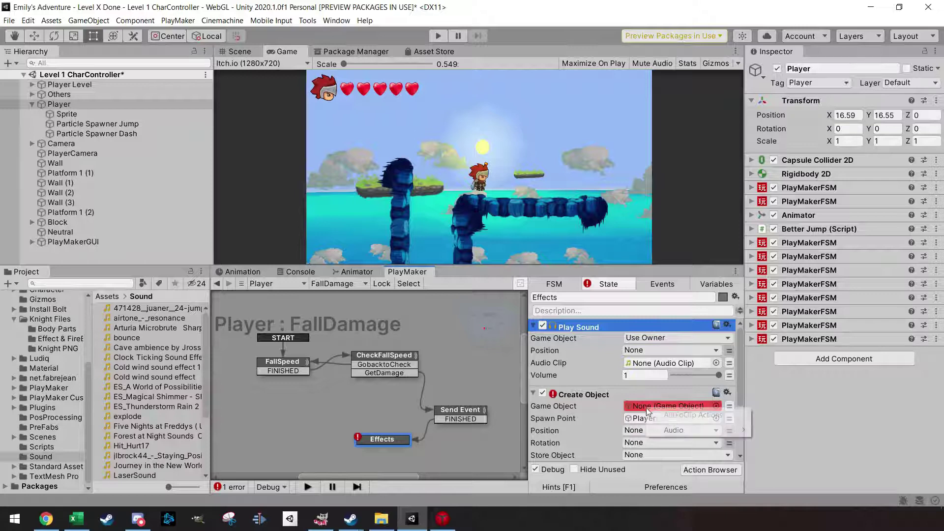
click(611, 399)
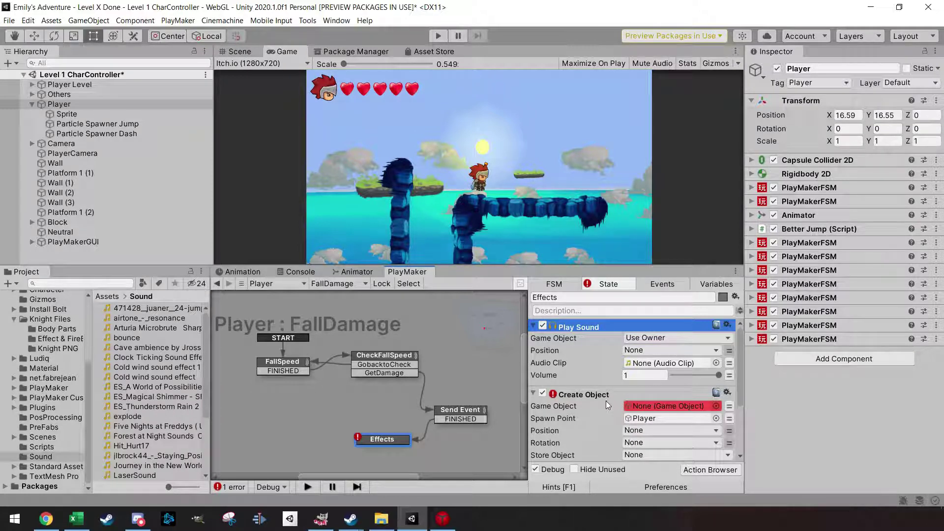
drag(541, 375, 654, 364)
click(637, 376)
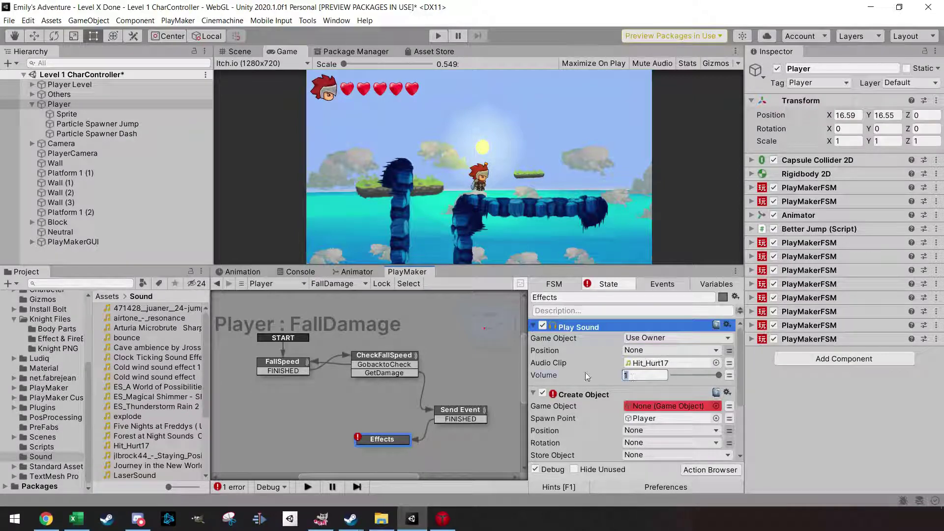
text(0.8)
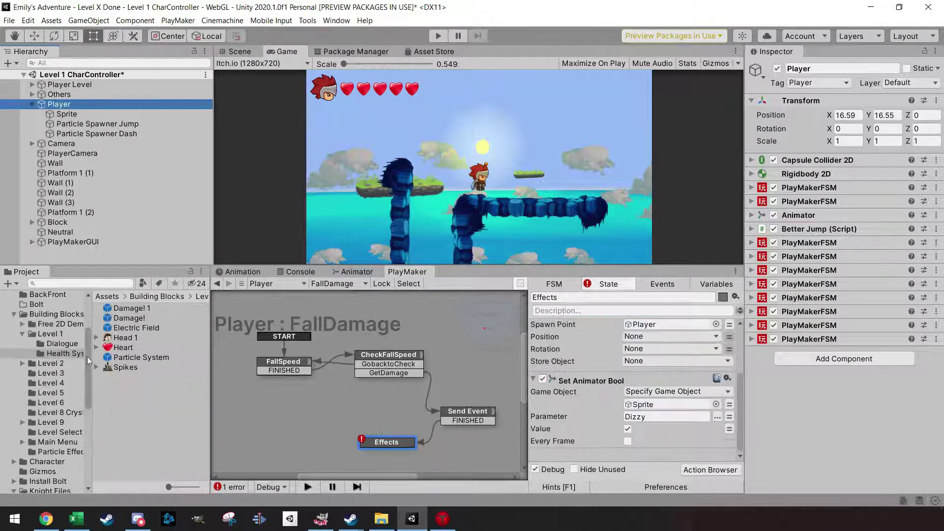
Assign the Damage! prefab from the Level 1 health system assets as the Create Object action's Game Object.
scroll(78, 389, up, 3)
drag(142, 328, 662, 411)
scroll(597, 403, down, 5)
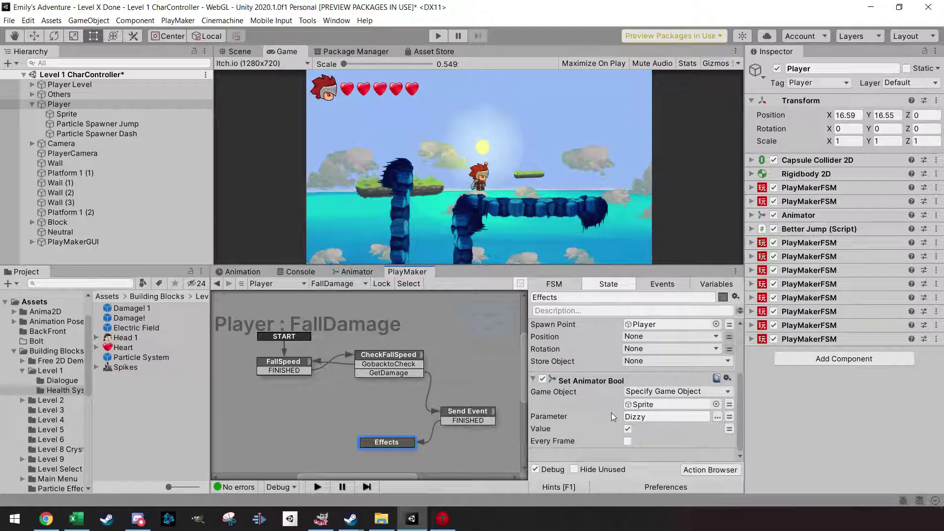
click(713, 469)
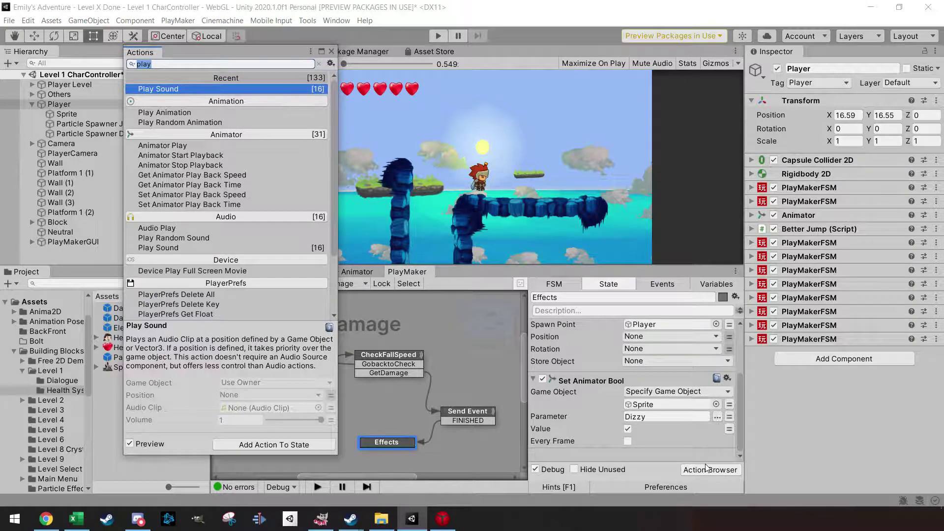
text(se)
key(BackSpace)
key(BackSpace)
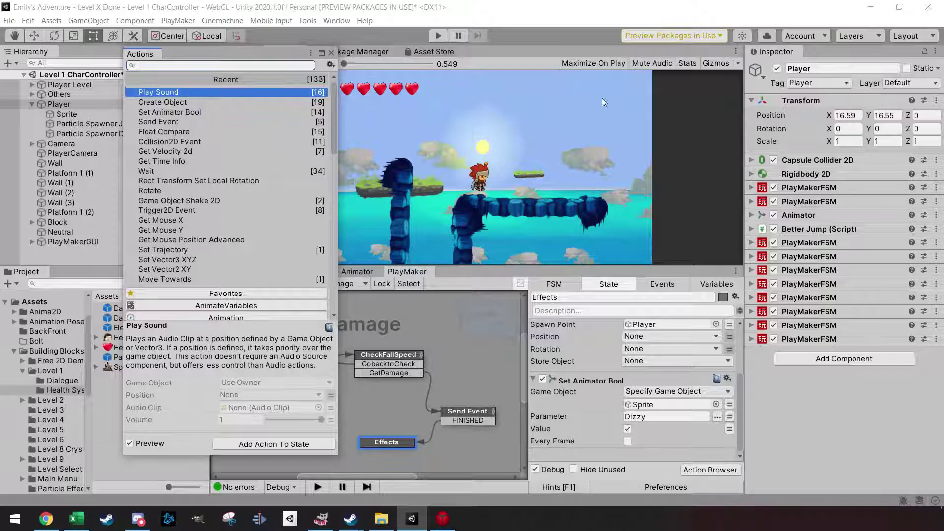
click(330, 52)
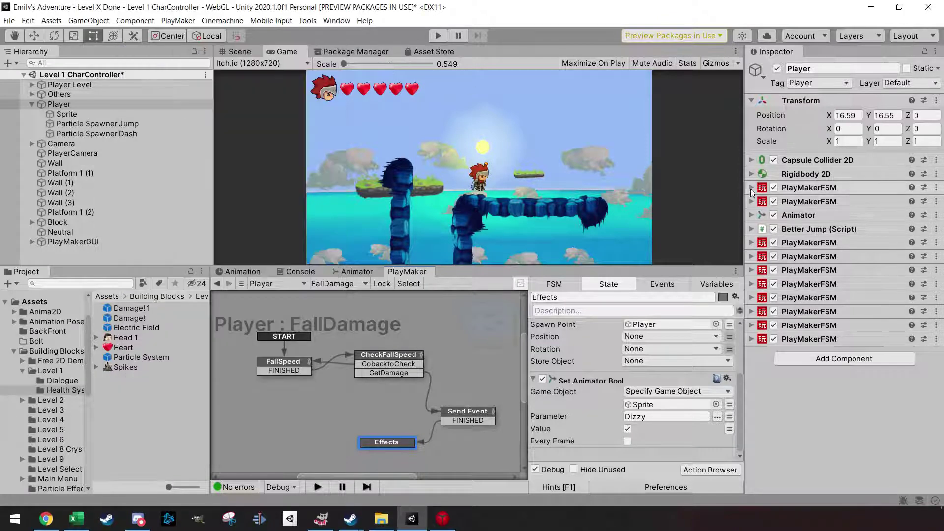
Add a Set Property action to the Effects state that sets enabled to false on the Player's first PlayMakerFSM component.
click(751, 188)
click(751, 188)
drag(660, 447, 659, 454)
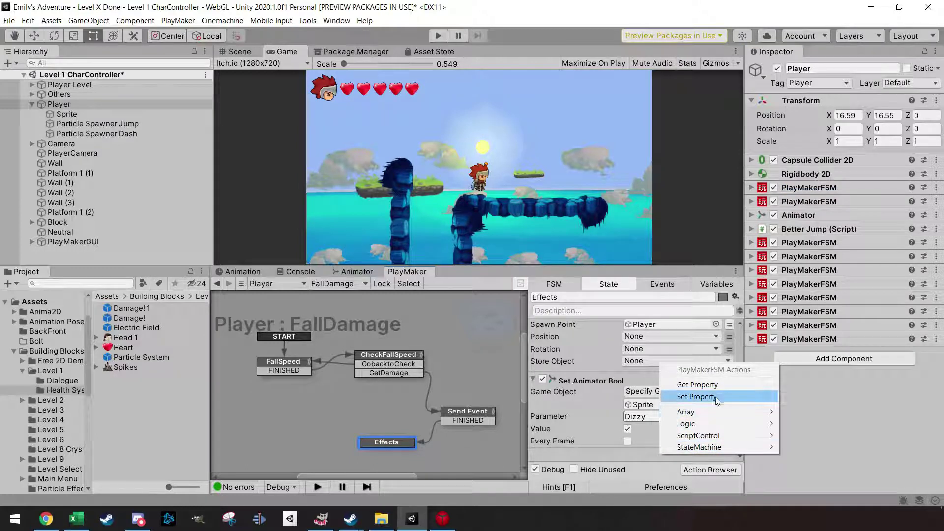
click(716, 398)
click(659, 424)
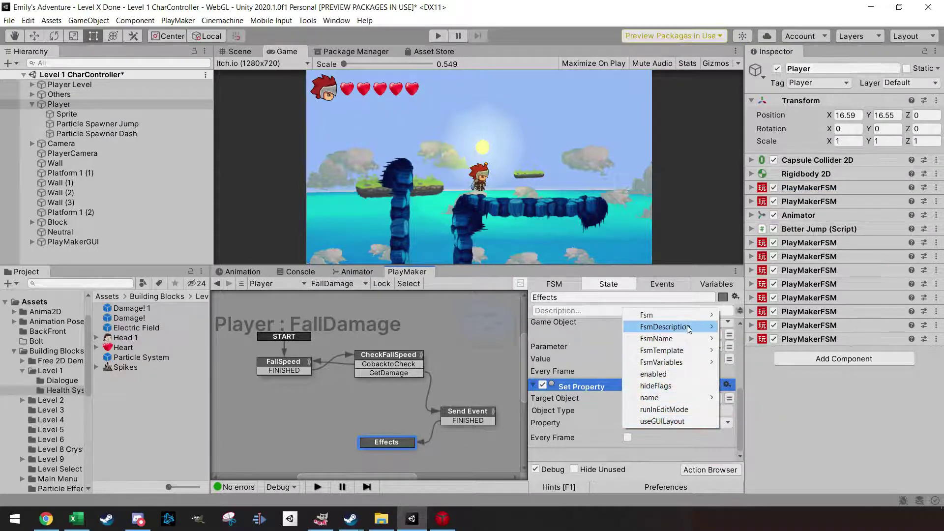
click(686, 373)
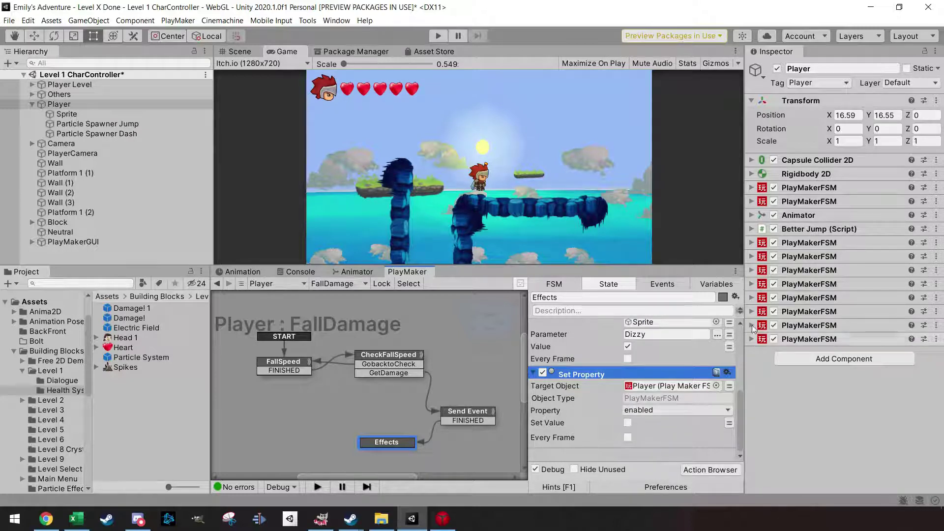
Add a Set Property action to the Effects state that sets enabled to false on the Player's second PlayMakerFSM component.
click(752, 201)
click(751, 202)
drag(751, 201, 645, 455)
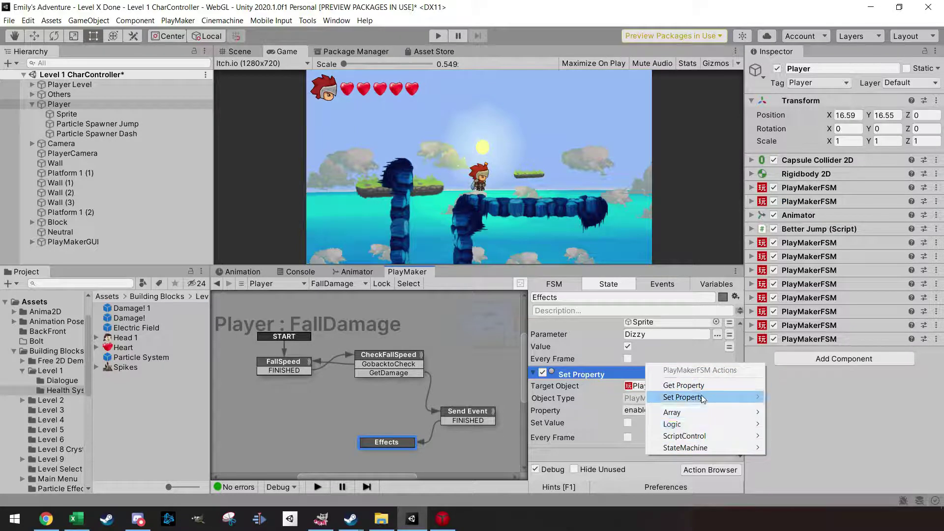
click(701, 398)
click(645, 435)
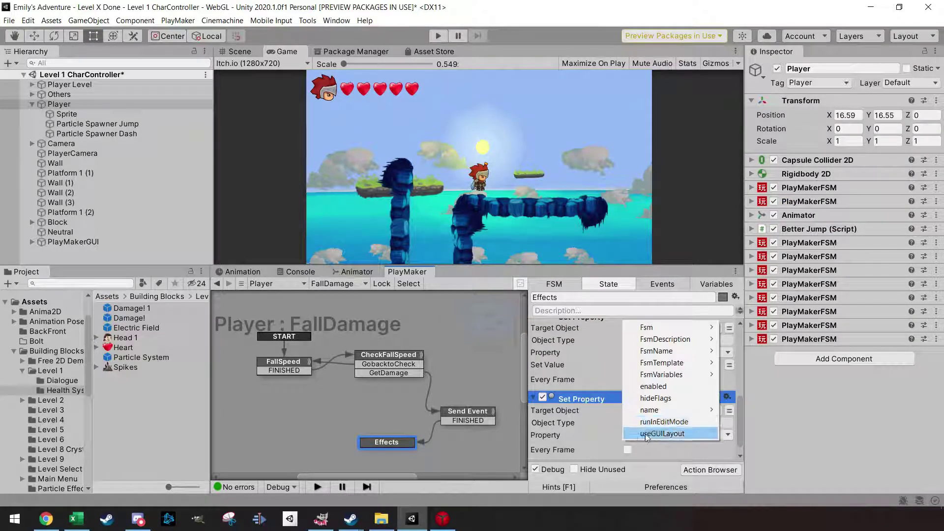
click(653, 385)
scroll(614, 417, down, 1)
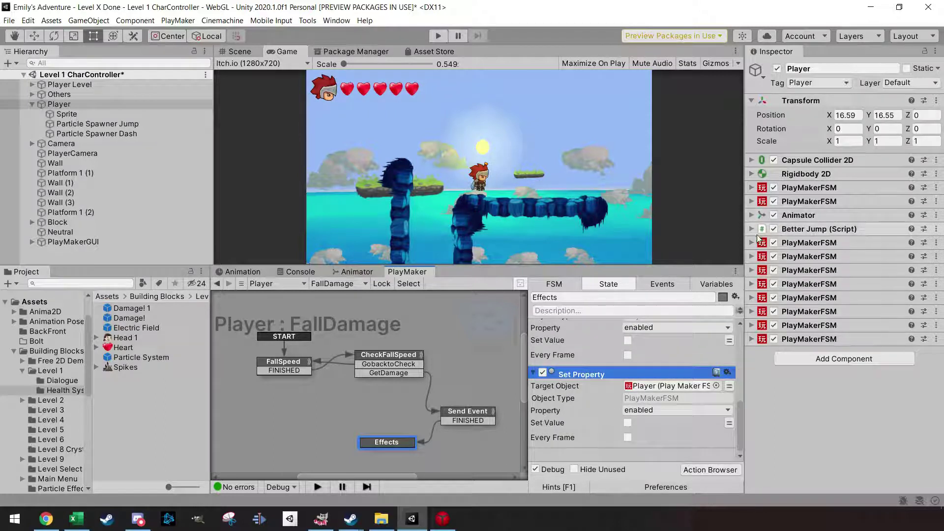
Add a Set Property action to the Effects state that sets enabled to false on the Player's Jump FSM.
click(752, 241)
click(752, 242)
drag(752, 242, 665, 450)
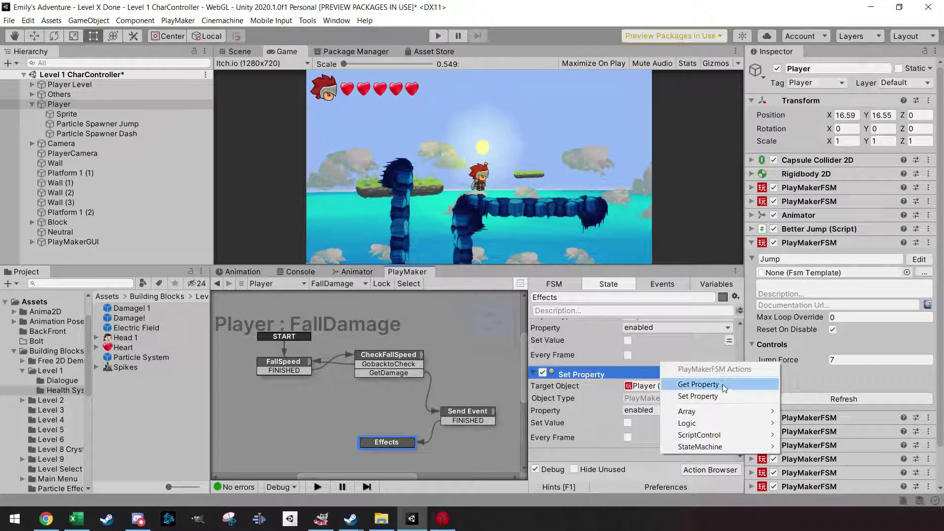
click(698, 396)
click(649, 435)
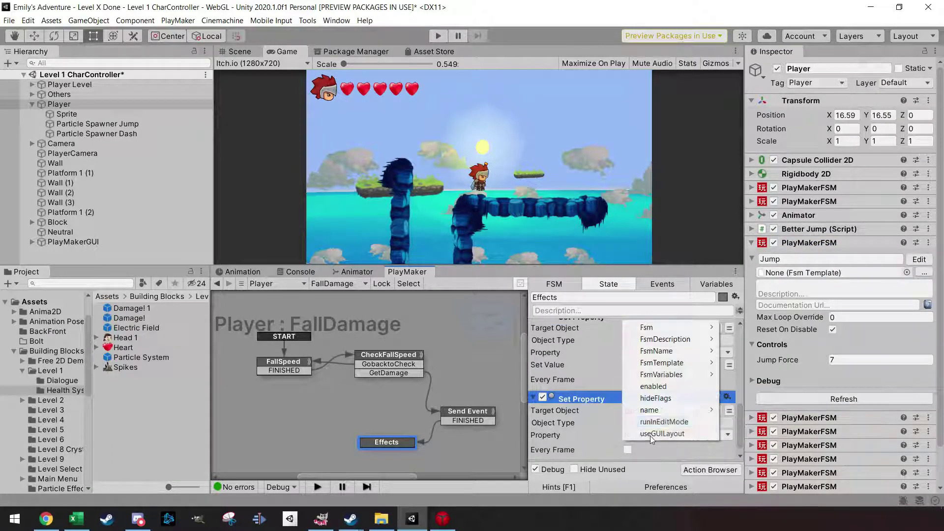
click(653, 387)
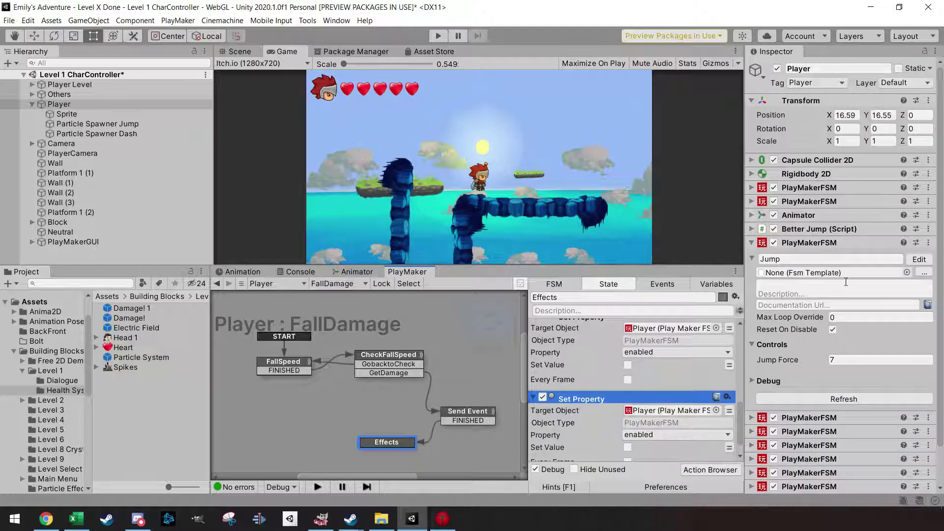
click(751, 243)
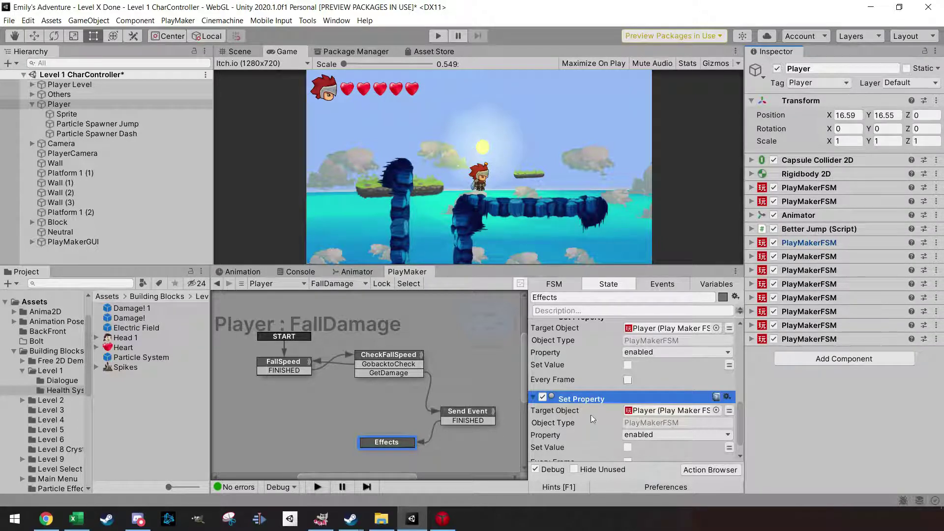
Add a FINISHED transition to the Effects state leading to a new state named Wait.
scroll(575, 417, up, 5)
scroll(576, 420, down, 5)
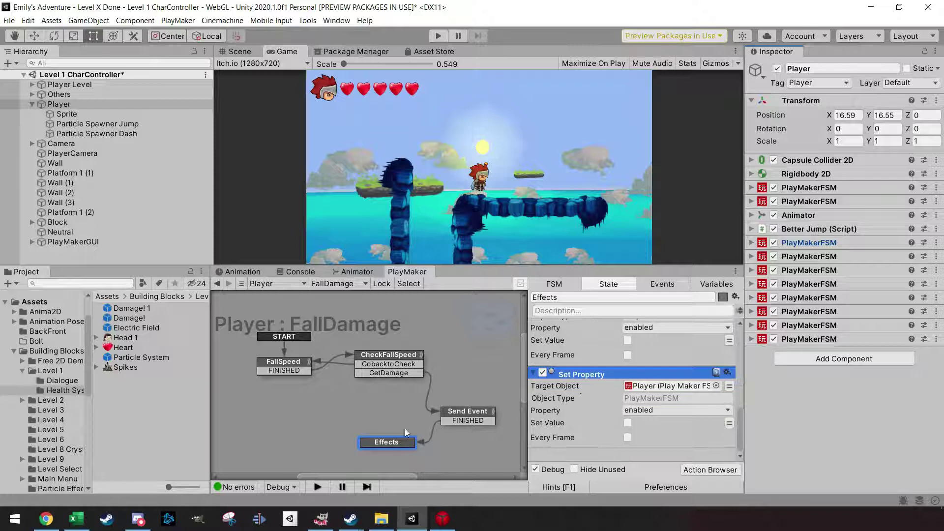
right_click(408, 441)
mouse_move(442, 323)
click(549, 323)
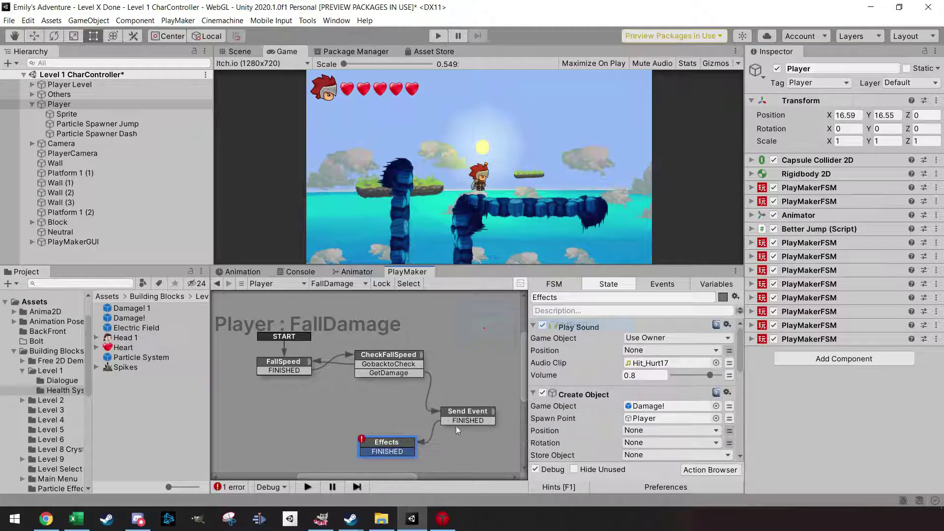
drag(383, 453, 289, 435)
click(290, 428)
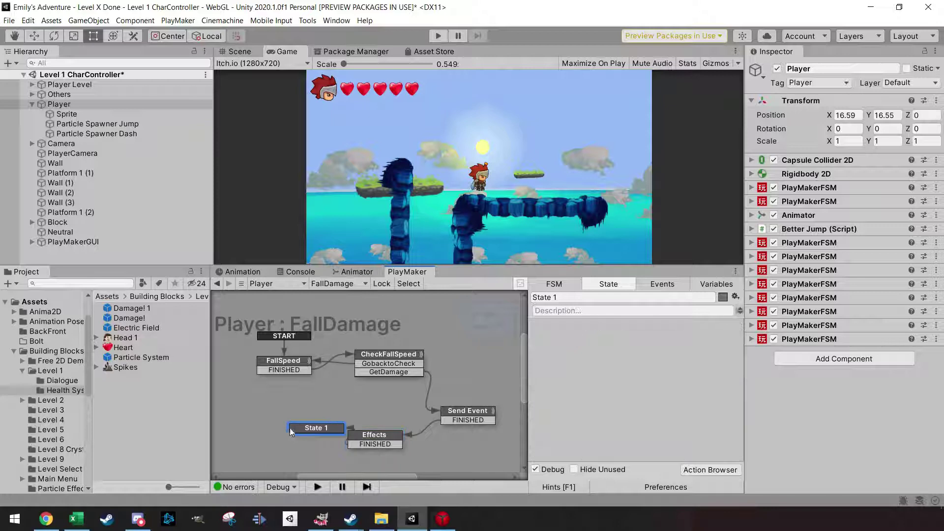
drag(359, 427, 293, 426)
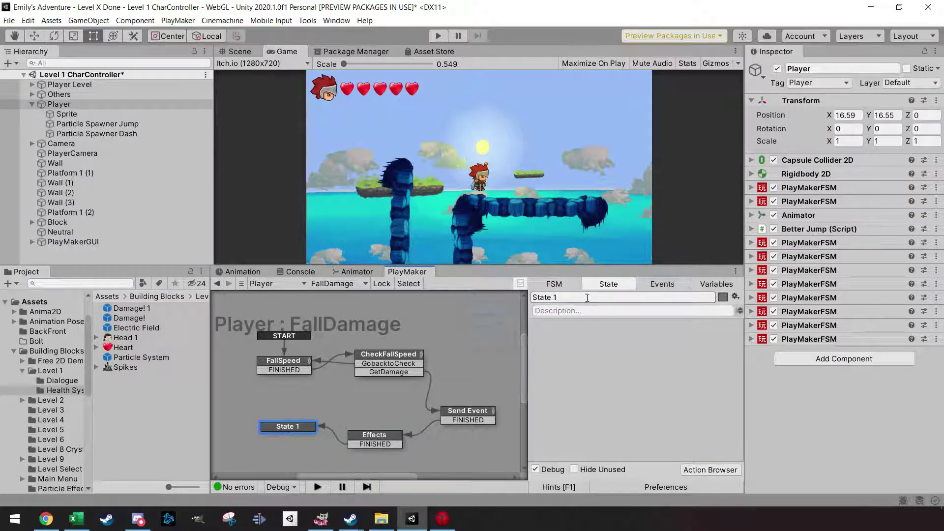
text(Wait)
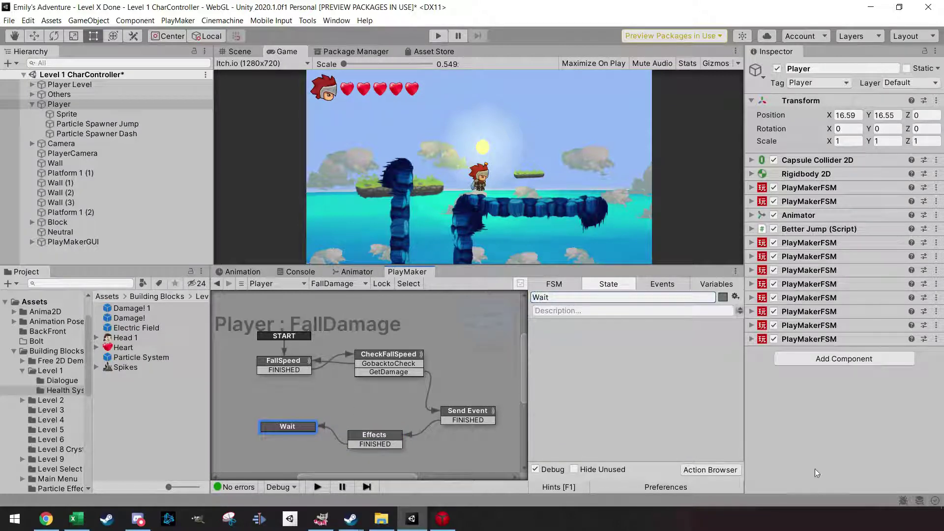
Add a Wait action to the Wait state with a time of 1.5 and FINISHED as its finish event.
click(714, 470)
text(wait)
key(Return)
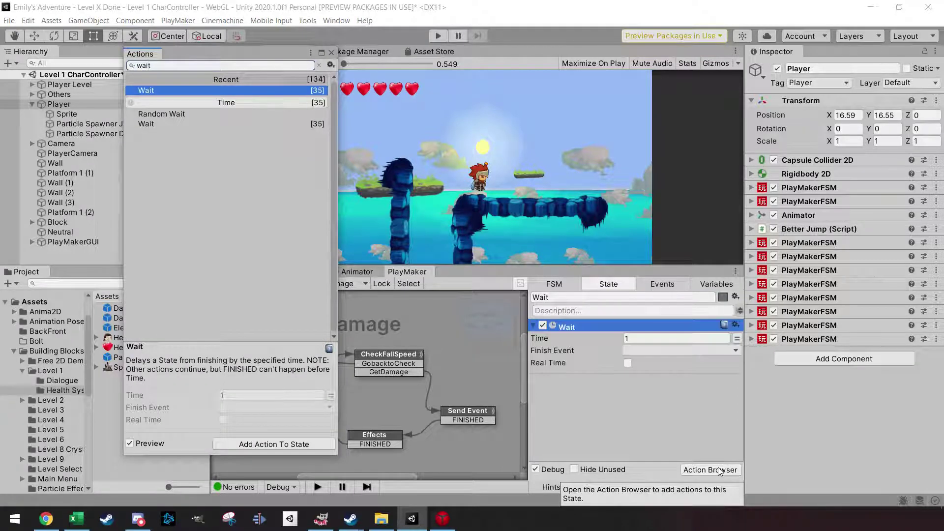
click(594, 338)
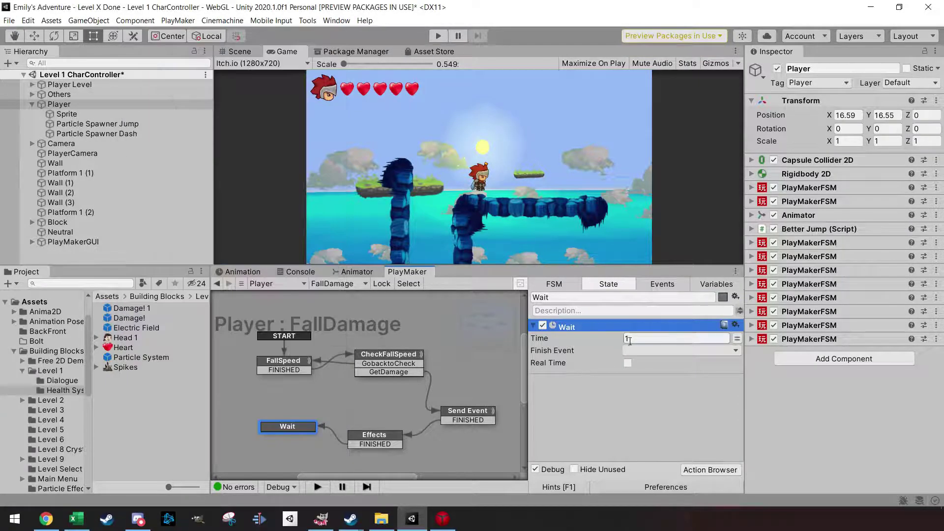
text(1.5)
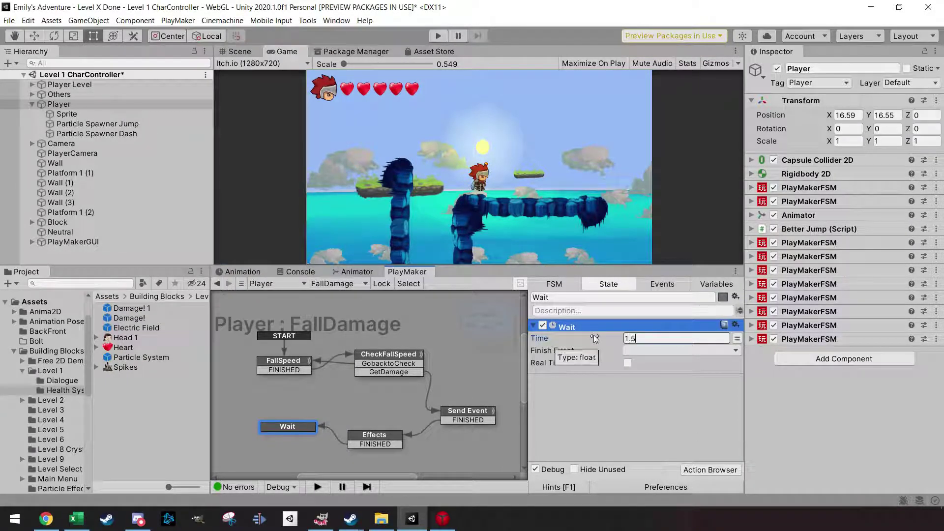
click(665, 350)
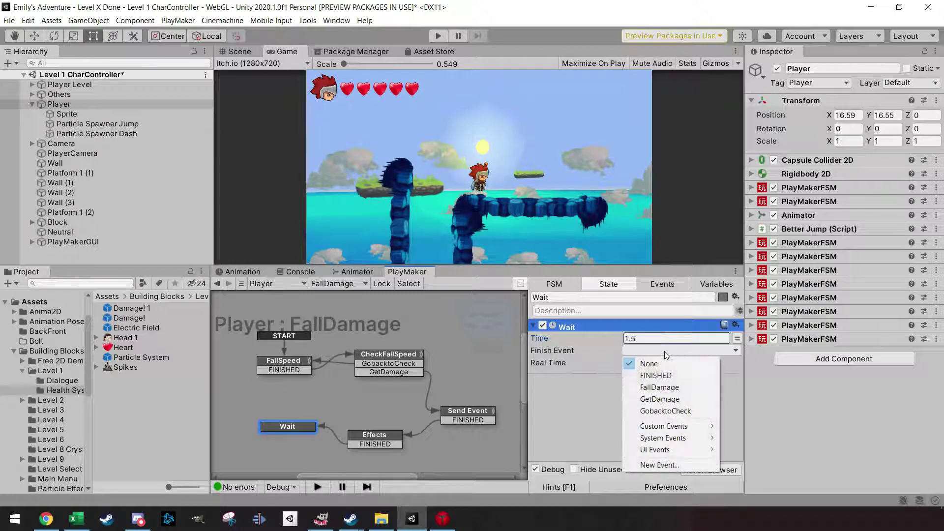
click(664, 376)
Connect the Wait state's FINISHED transition back to the FallSpeed state.
click(546, 368)
drag(266, 439, 303, 365)
click(304, 365)
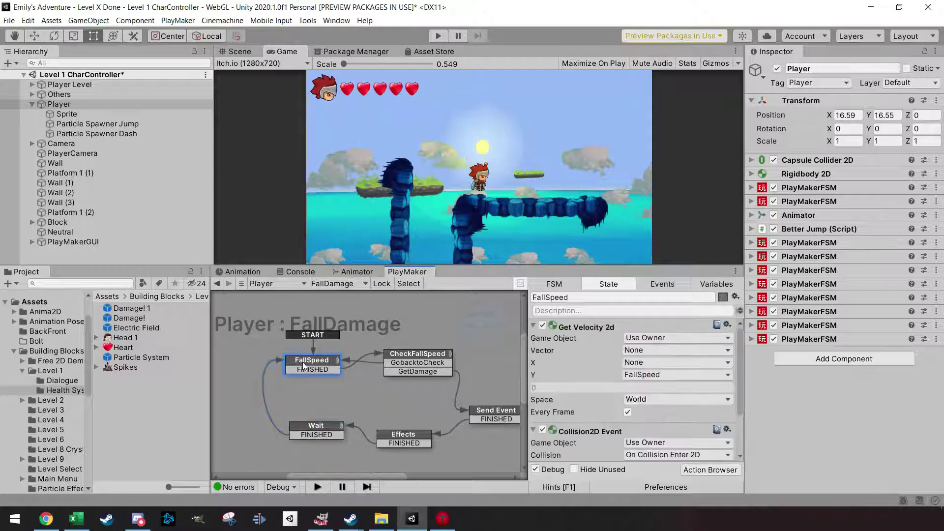
Copy the Effects state's Set Animator Bool and Set Property actions and paste them above Get Velocity 2d in the FallSpeed state.
scroll(591, 362, down, 3)
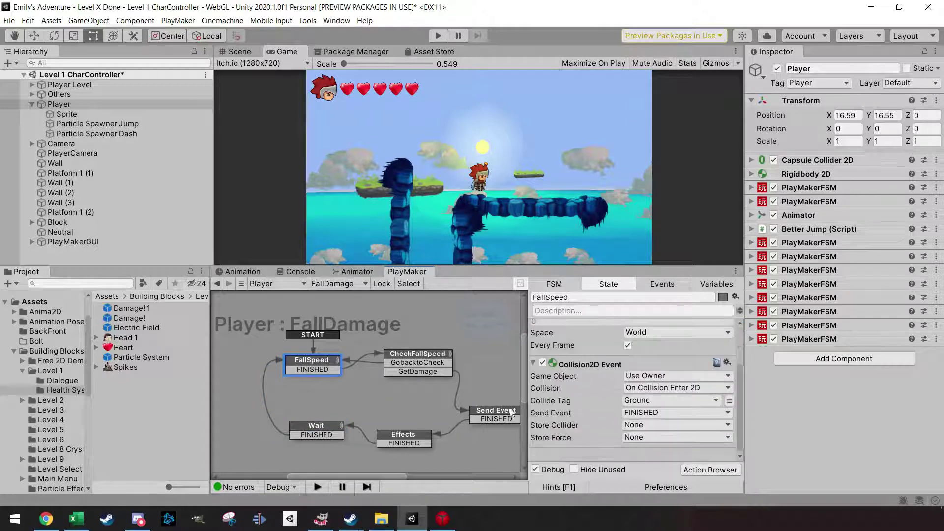
click(403, 435)
scroll(609, 375, down, 5)
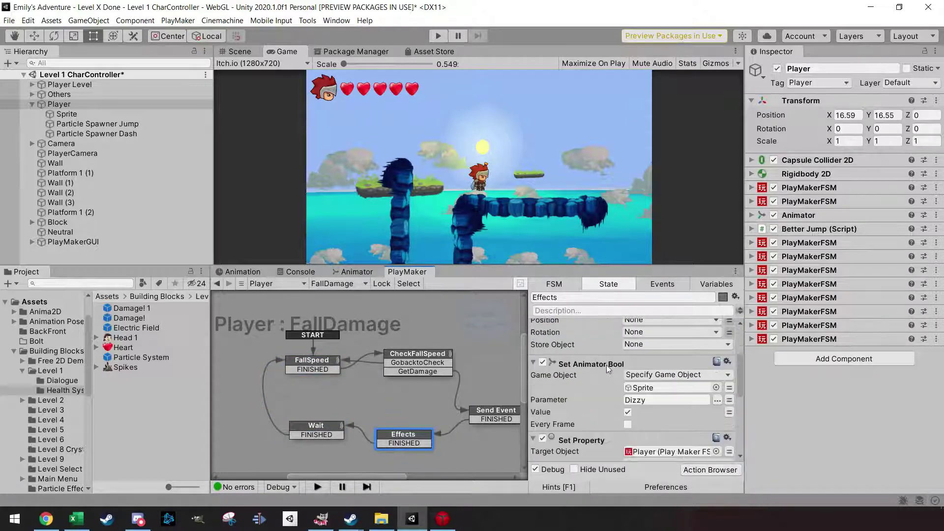
scroll(606, 365, down, 5)
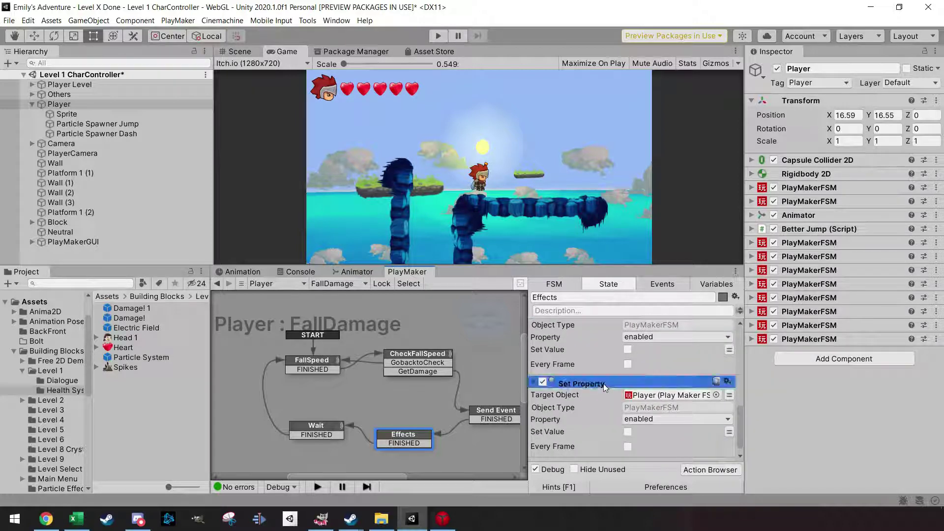
scroll(596, 385, up, 2)
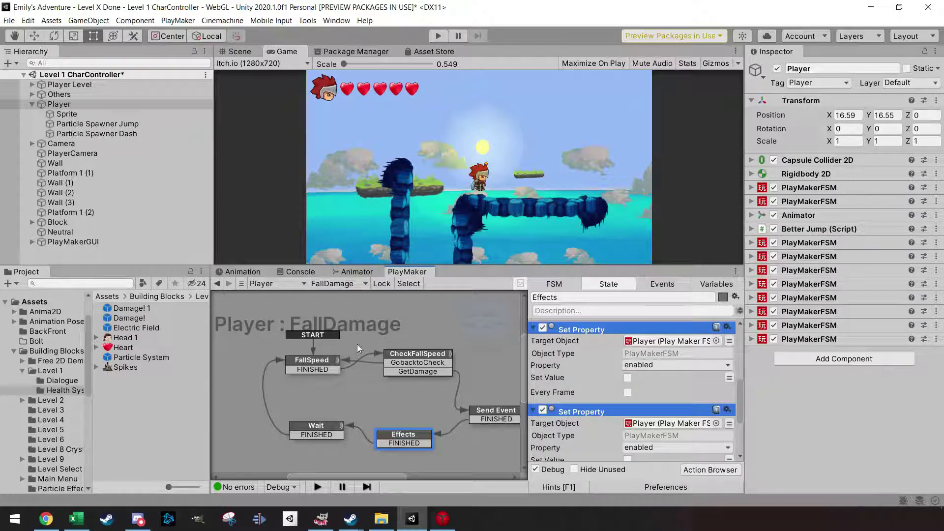
click(317, 361)
scroll(615, 354, down, 3)
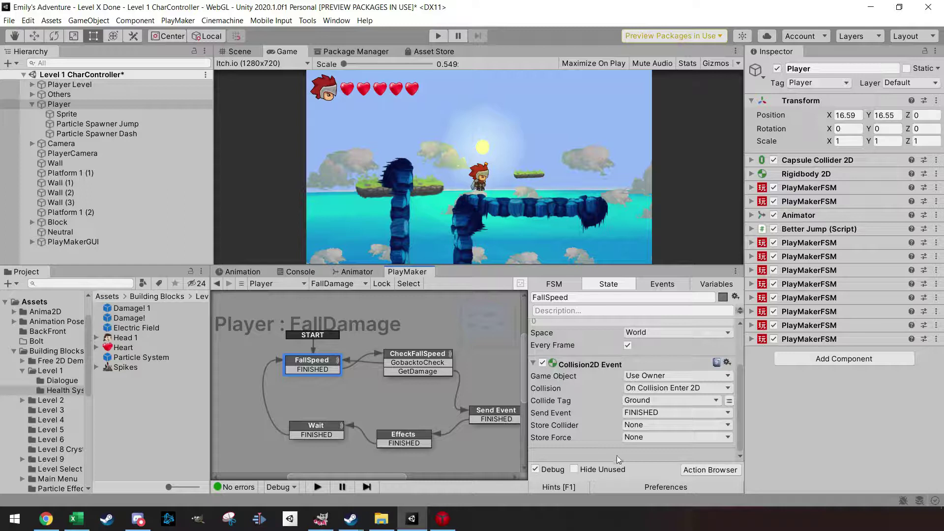
scroll(608, 325, up, 3)
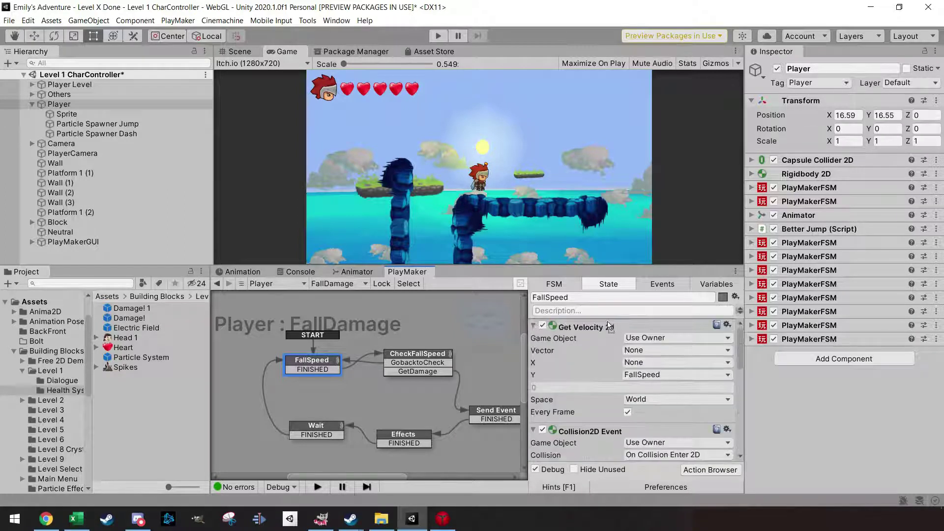
In the FallSpeed state, set the Dizzy animator bool to false and the copied Set Property actions' enabled values to true.
scroll(607, 324, down, 5)
click(629, 374)
scroll(620, 374, down, 2)
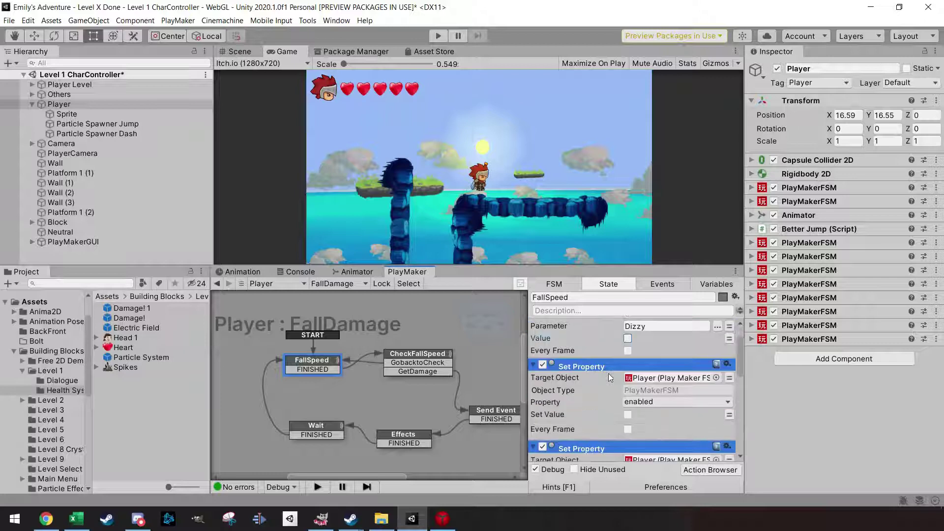
click(626, 415)
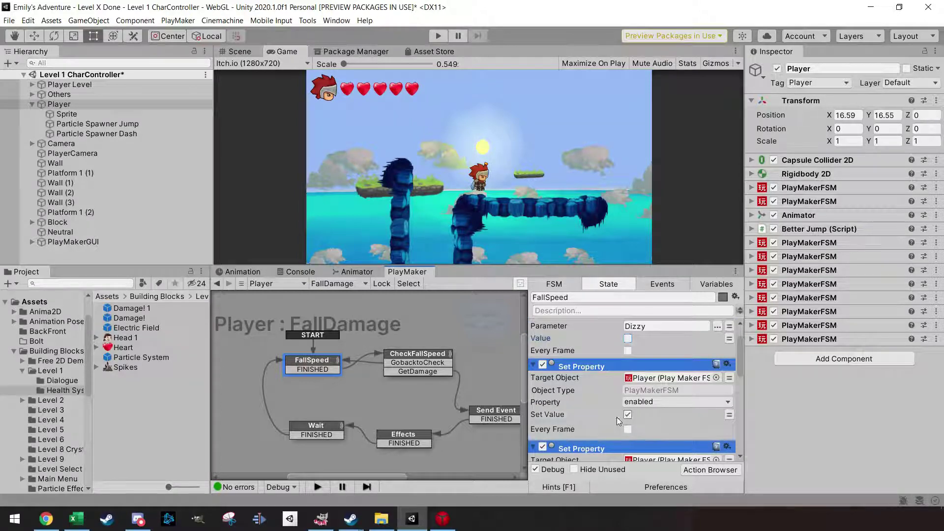
scroll(617, 416, down, 3)
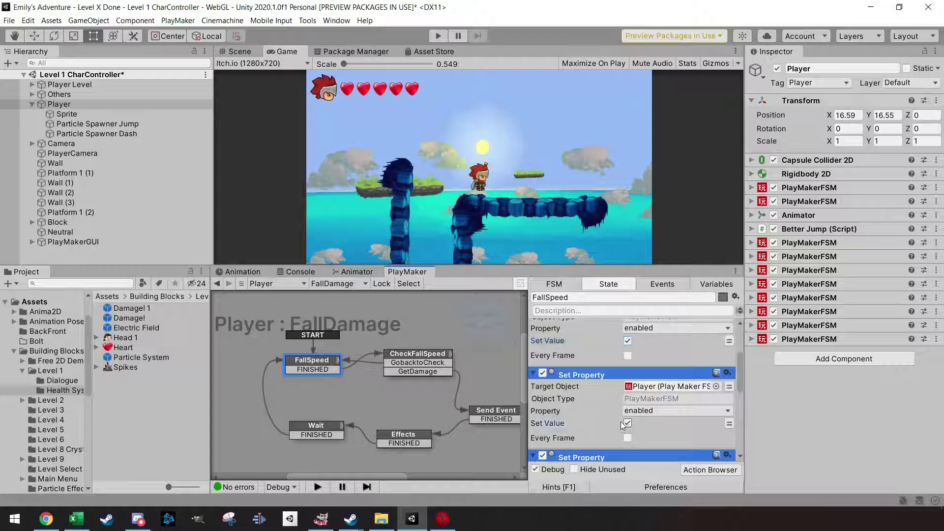
scroll(605, 418, up, 1)
click(627, 432)
Play-test the level by letting the player fall to the lowest rock platform and moving back and forth there after landing.
click(424, 402)
scroll(423, 402, down, 2)
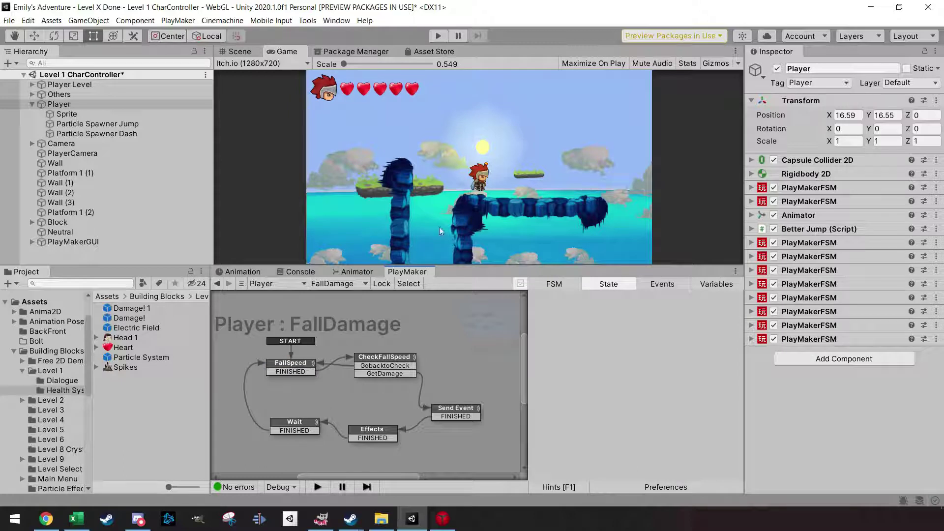
click(438, 39)
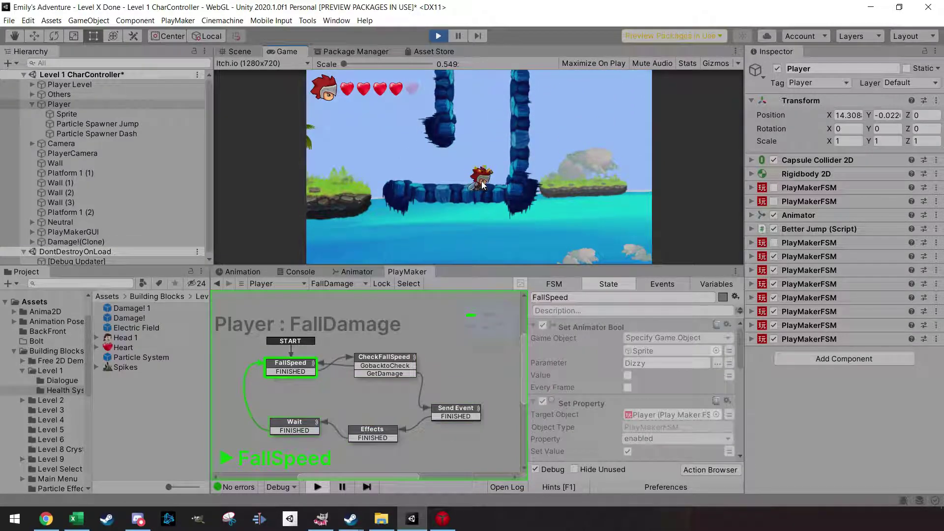
key(Left)
key(Right)
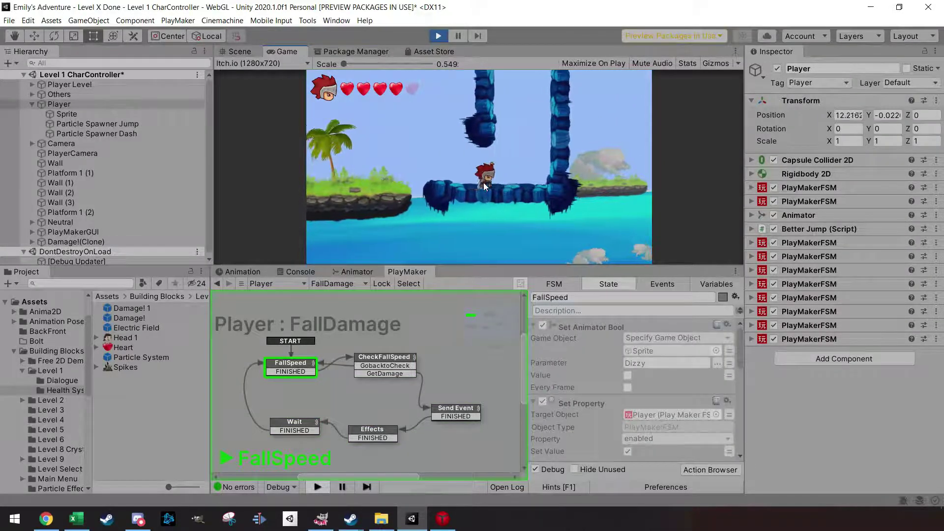
key(Left)
key(shift+space)
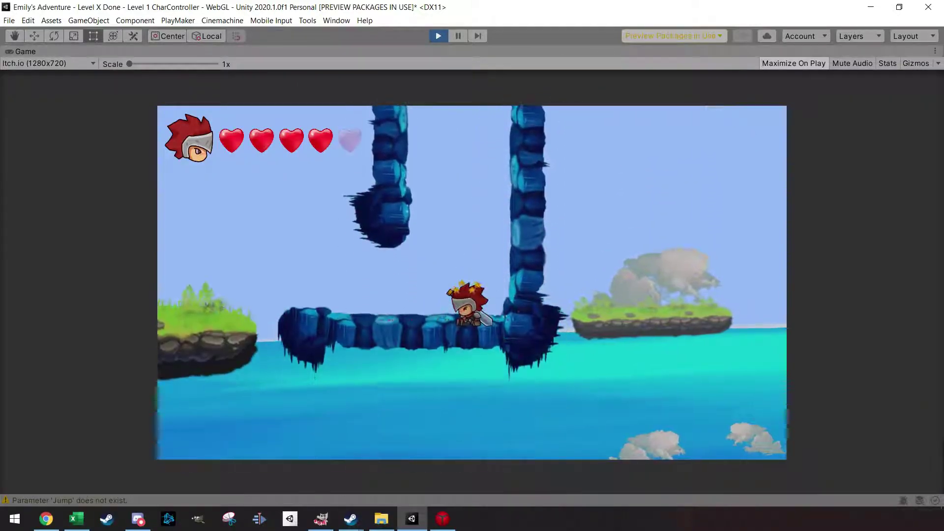
Test jumping after the fall by wall-jumping the player up between the two rock pillars.
key(space)
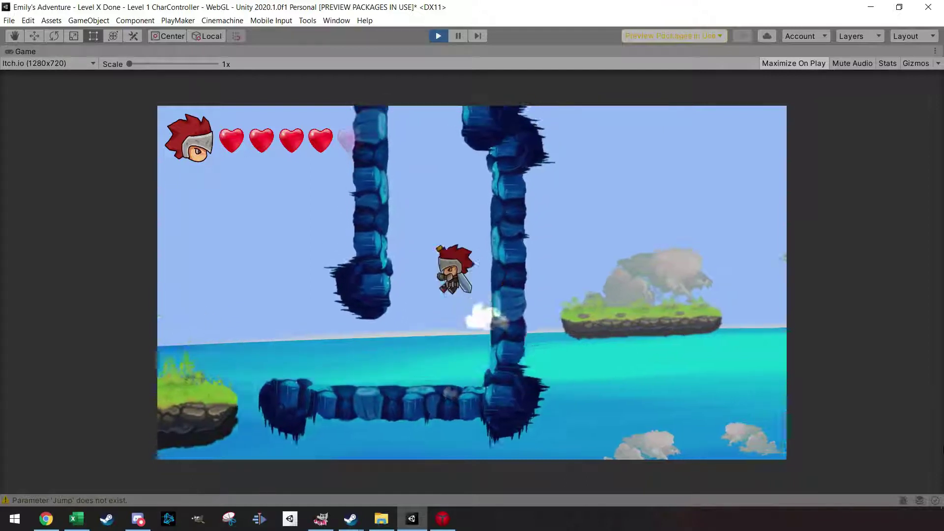
key(space)
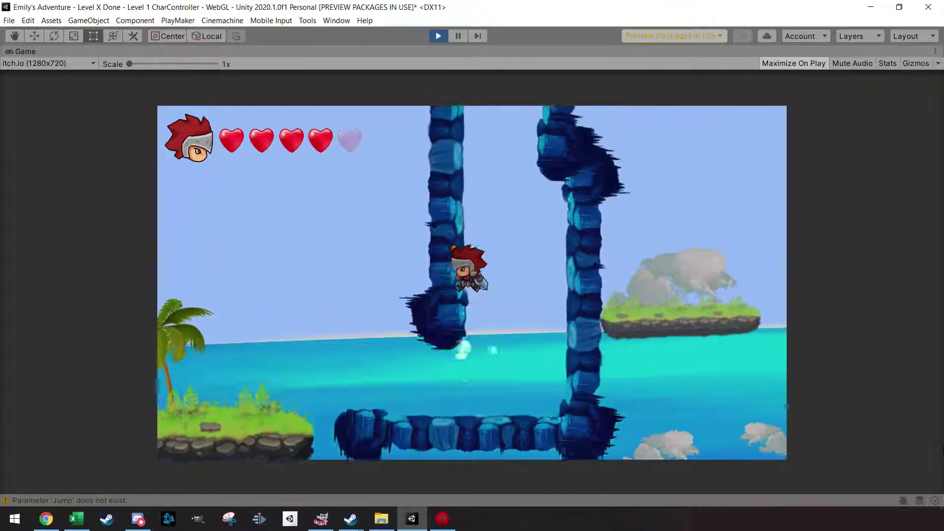
key(space)
key(space)
key(space)
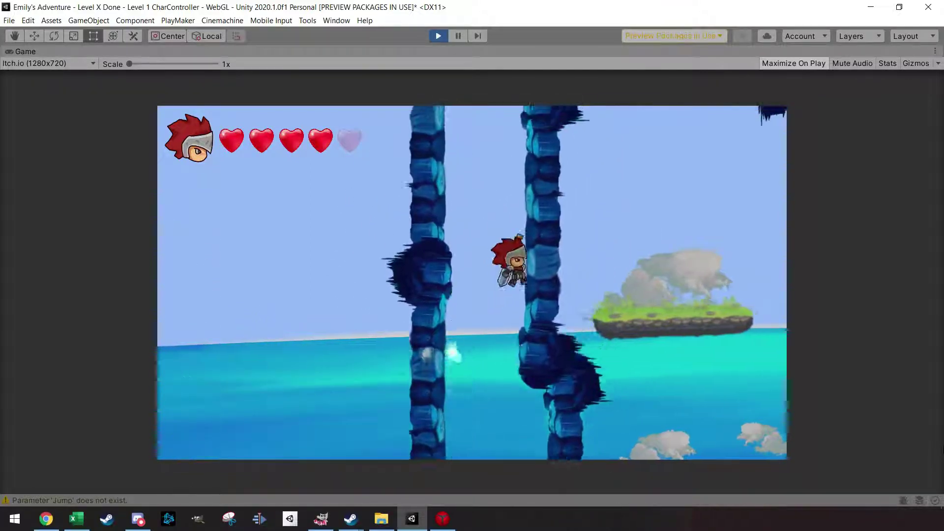